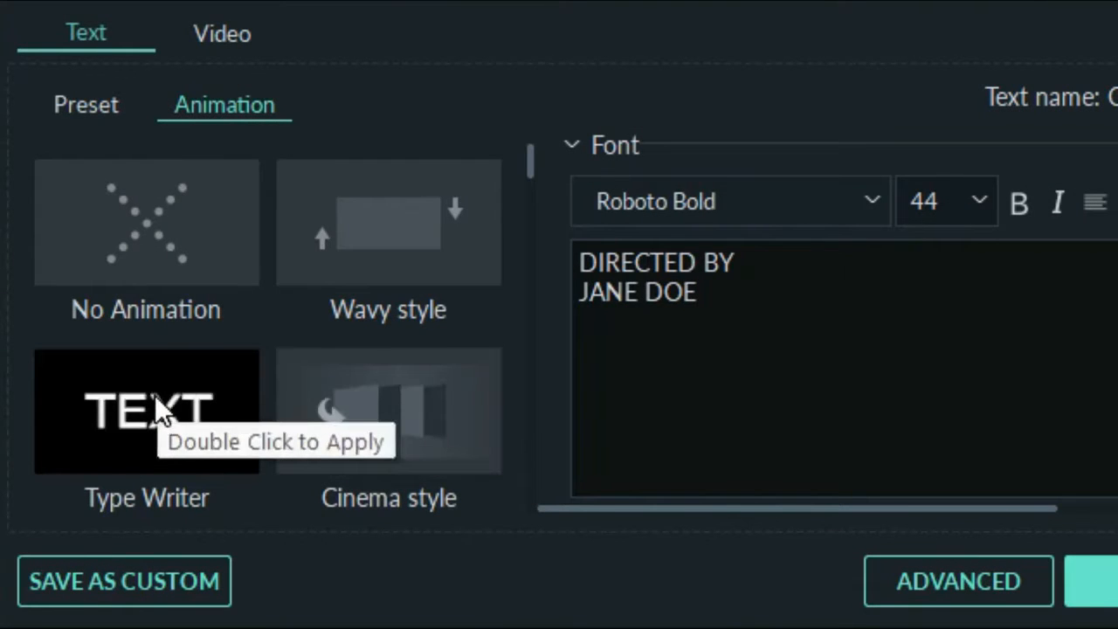
Step: Apply the Type Writer animation to the credits title, and complete the default title's text as CALLIGRAPHY
{"action": "double_click", "coordinate": [154, 394]}
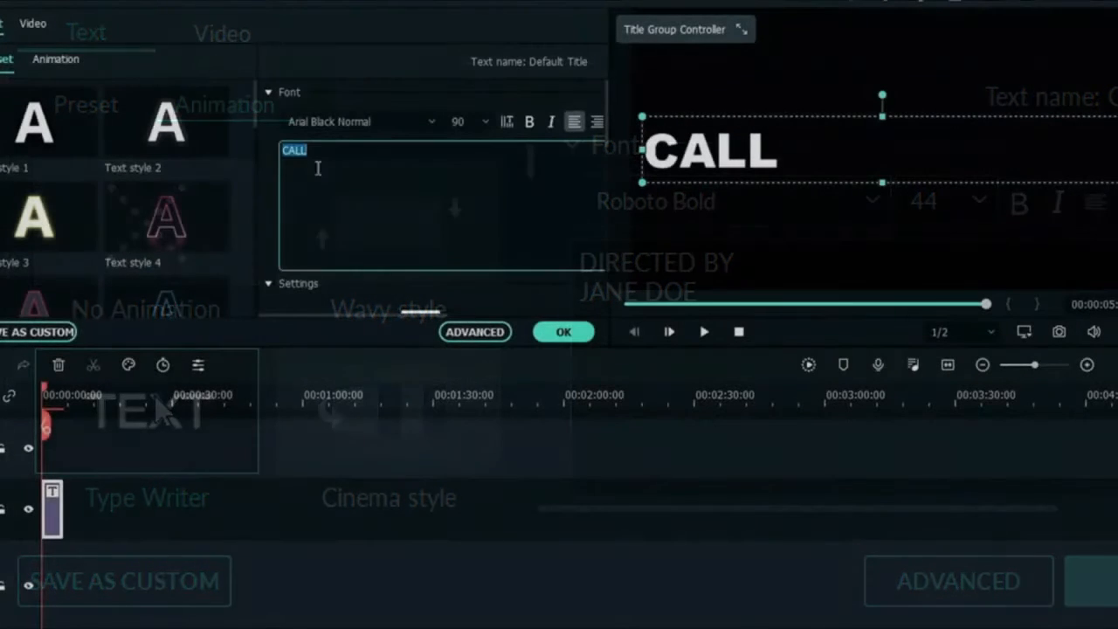
{"action": "type", "text": "IGRAPHY"}
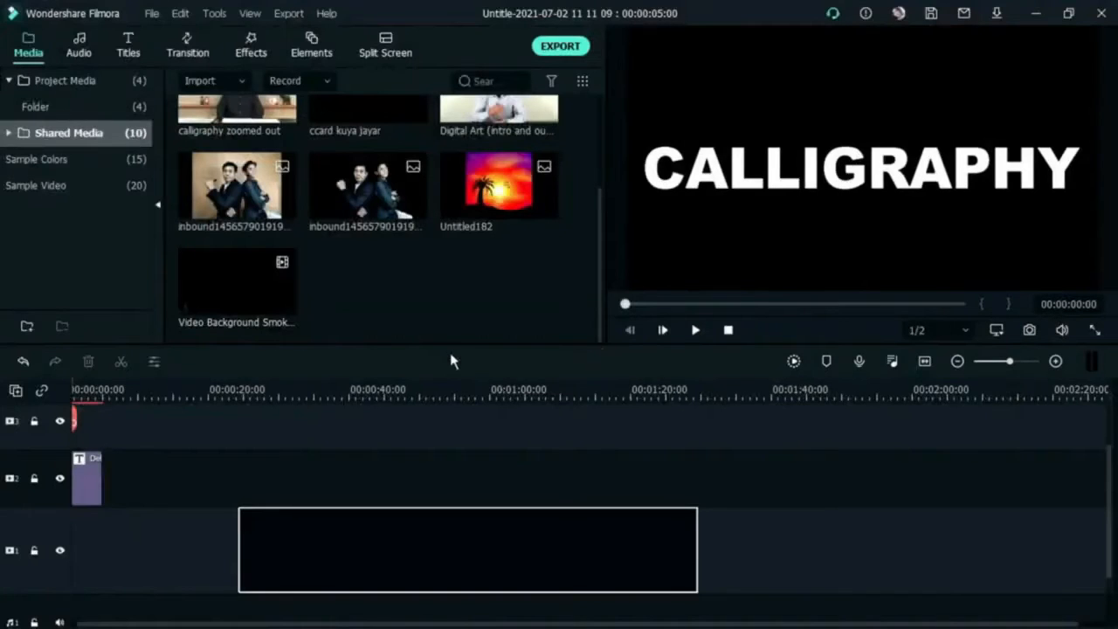
Step: Place the Video Background Smoke HD clip on the first video track and scrub through its opening
{"action": "left_click", "coordinate": [450, 361]}
{"action": "left_click_drag", "start_coordinate": [72, 388], "coordinate": [153, 406]}
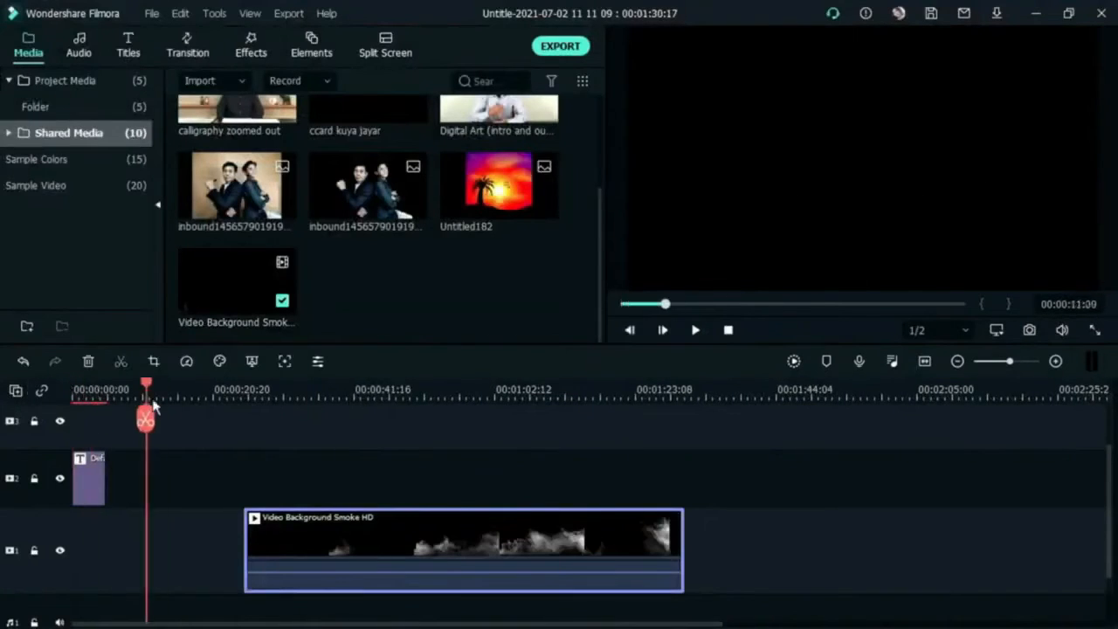
{"action": "left_click_drag", "start_coordinate": [332, 455], "coordinate": [323, 461]}
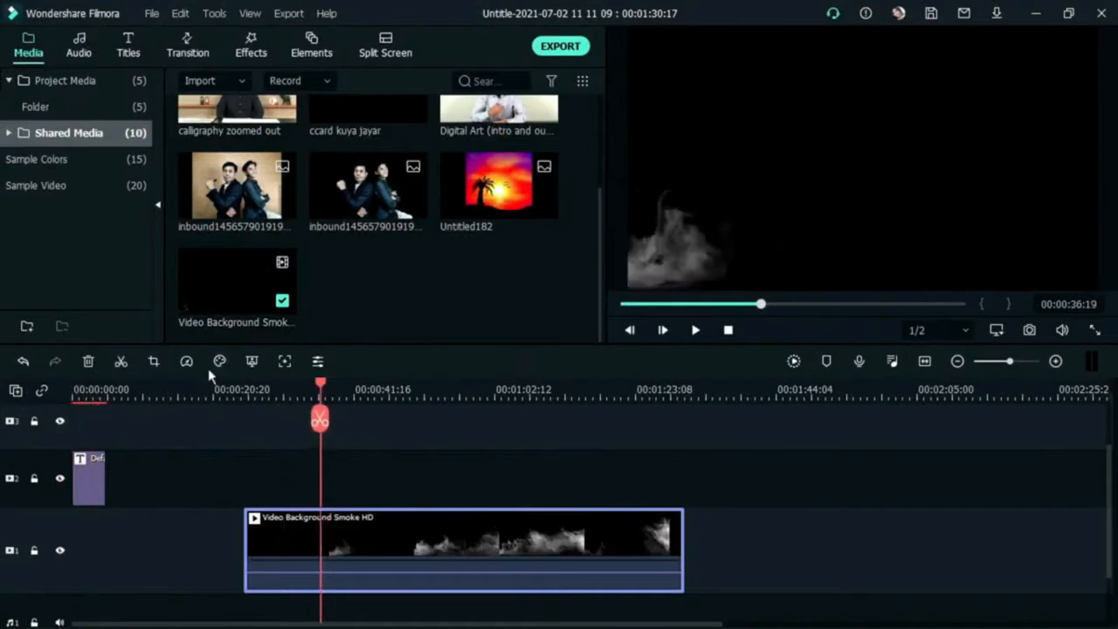
Step: Speed up the smoke clip to 8.00x and preview it from its start
{"action": "left_click_drag", "start_coordinate": [320, 389], "coordinate": [246, 405]}
{"action": "key", "text": "space"}
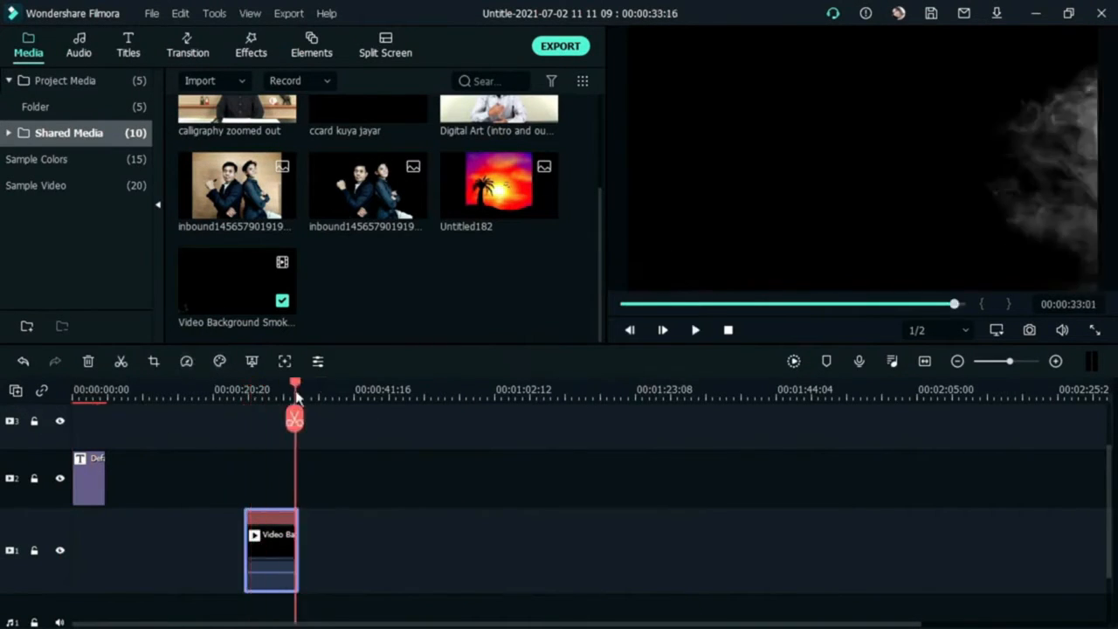
{"action": "left_click_drag", "start_coordinate": [296, 394], "coordinate": [244, 407]}
{"action": "key", "text": "space"}
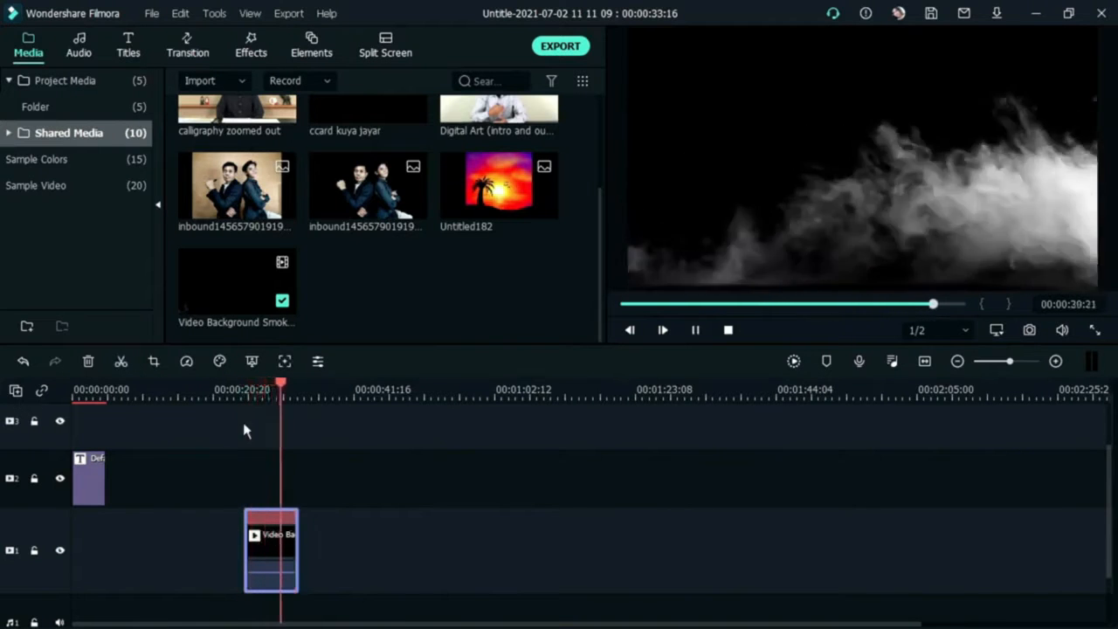
Step: Move the sped-up smoke clip to the start of the timeline beneath the CALLIGRAPHY title and preview both together
{"action": "left_click_drag", "start_coordinate": [291, 584], "coordinate": [95, 564]}
{"action": "left_click_drag", "start_coordinate": [299, 389], "coordinate": [70, 454]}
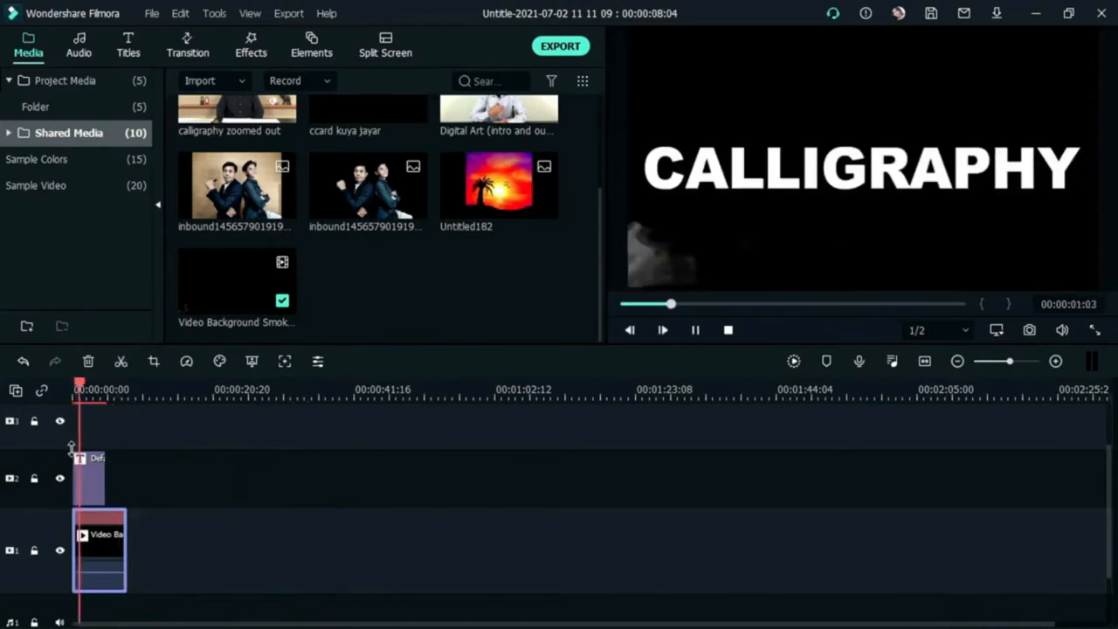
{"action": "scroll", "coordinate": [258, 533], "scroll_direction": "up", "scroll_amount": 3}
{"action": "key", "text": "space"}
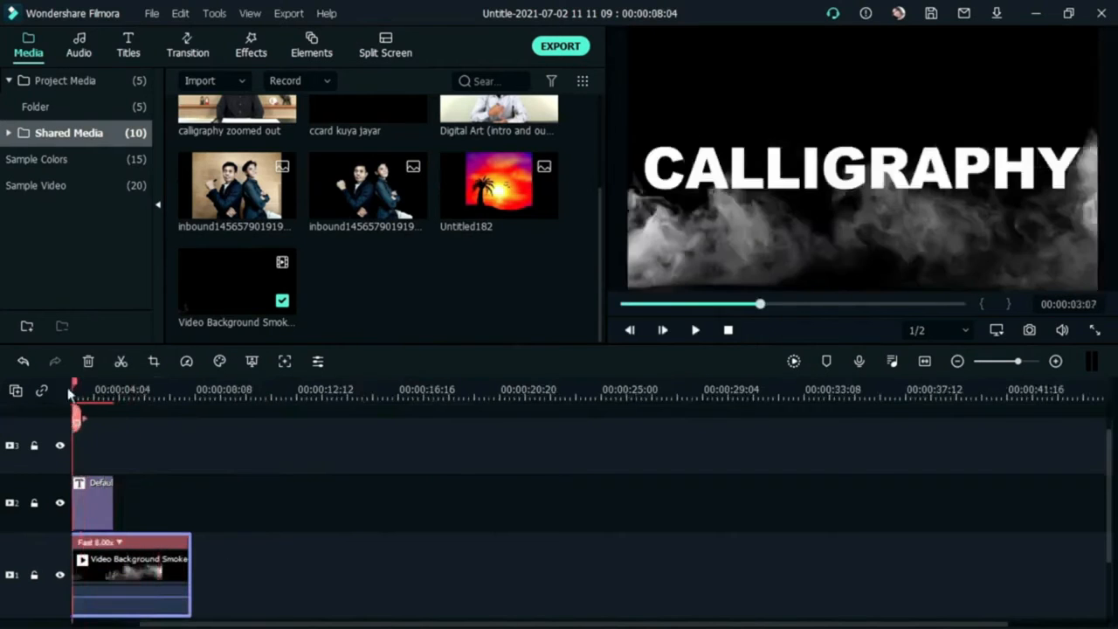
Step: Extend the CALLIGRAPHY title to match the smoke clip's length, and lock the title and smoke tracks
{"action": "left_click_drag", "start_coordinate": [70, 393], "coordinate": [69, 417]}
{"action": "left_click", "coordinate": [172, 497]}
{"action": "left_click_drag", "start_coordinate": [191, 502], "coordinate": [270, 502]}
{"action": "left_click", "coordinate": [34, 576]}
{"action": "left_click", "coordinate": [34, 505]}
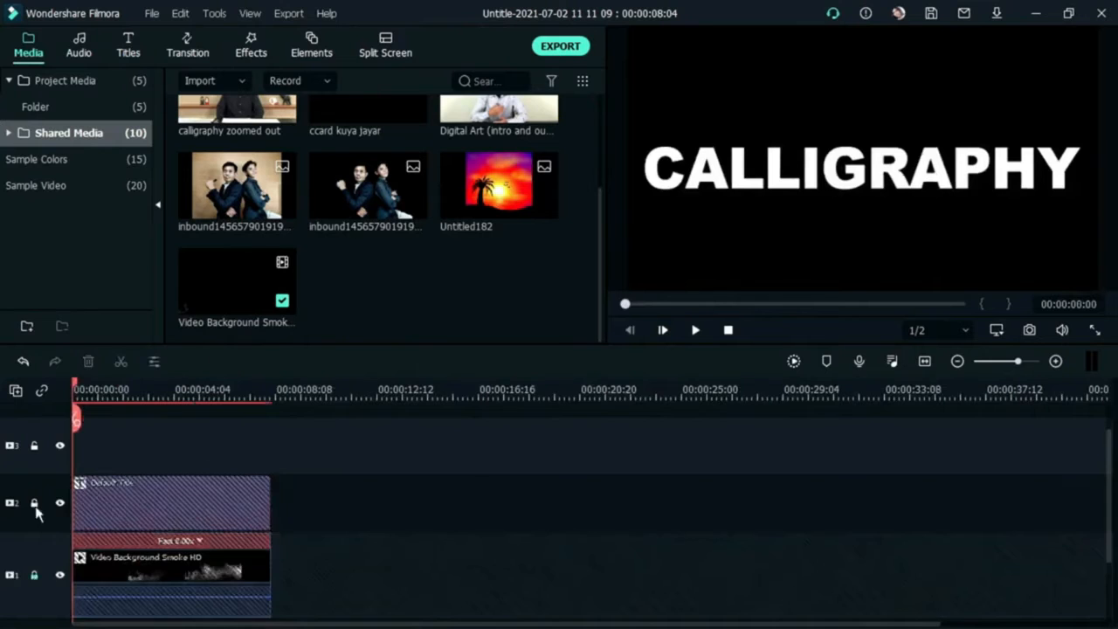
Step: Paste a copy of the title on track 3, starting slightly after the original, and trim its end to the smoke clip's end
{"action": "scroll", "coordinate": [46, 472], "scroll_direction": "up", "scroll_amount": 2}
{"action": "key", "text": "ctrl+v"}
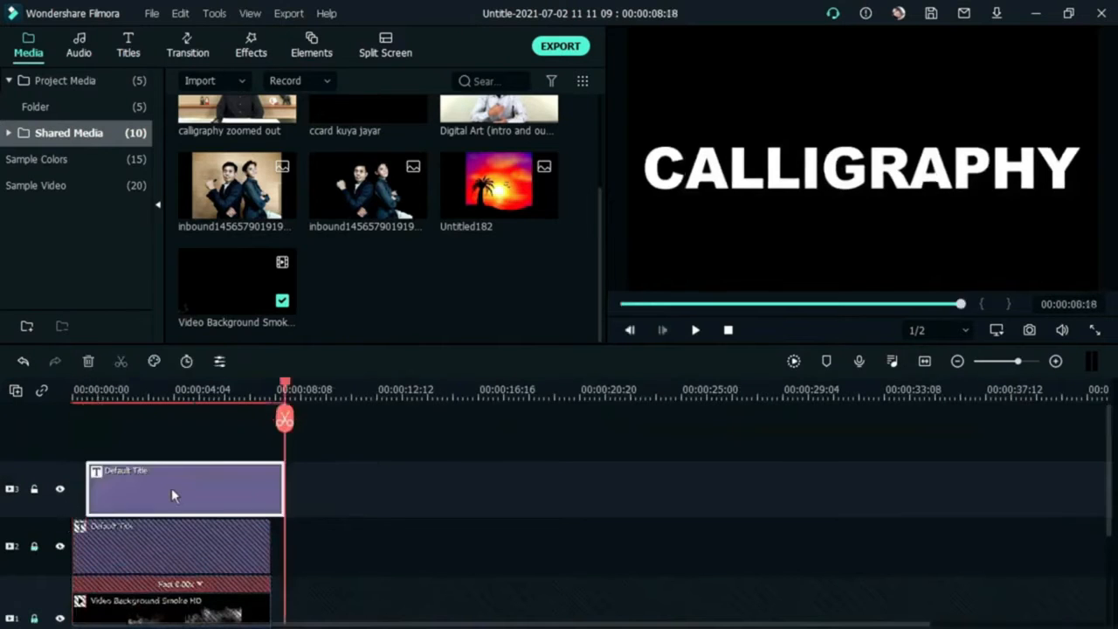
{"action": "left_click_drag", "start_coordinate": [277, 495], "coordinate": [270, 496]}
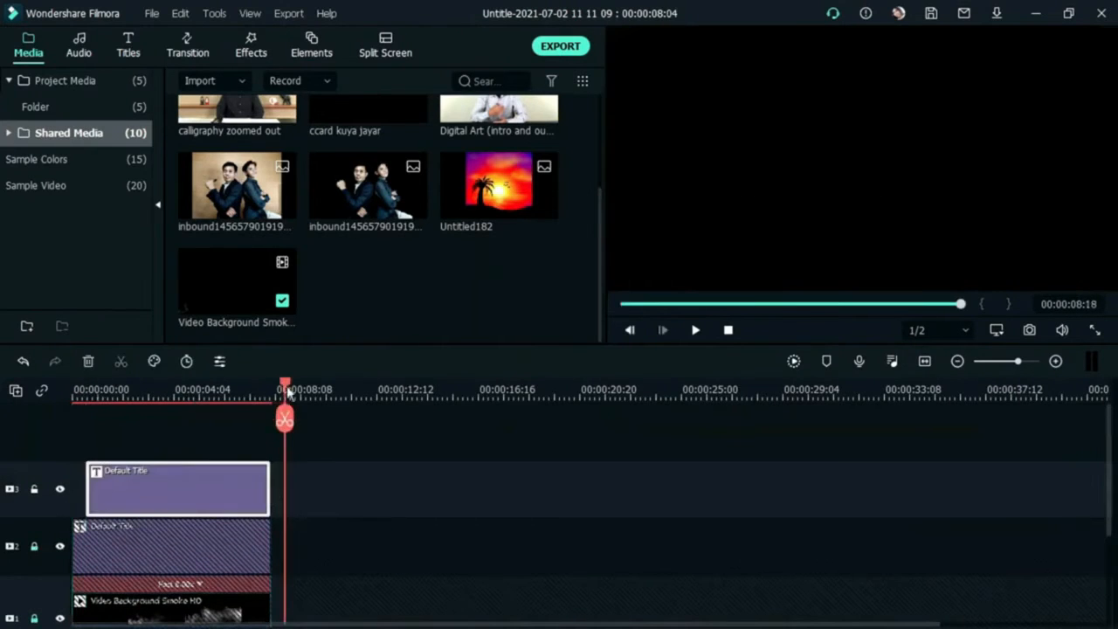
{"action": "key", "text": "space"}
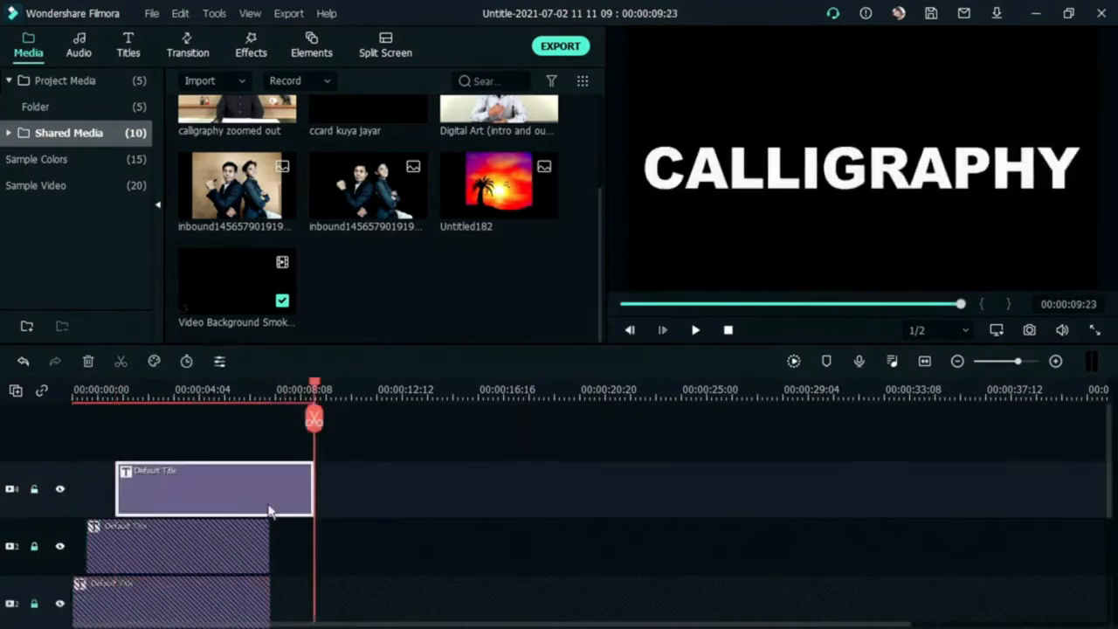
Step: Trim the title copy on track 4 to the smoke clip's end and stagger another copy on track 5
{"action": "left_click_drag", "start_coordinate": [312, 488], "coordinate": [269, 487]}
{"action": "key", "text": "ctrl+v"}
{"action": "left_click_drag", "start_coordinate": [367, 489], "coordinate": [193, 444]}
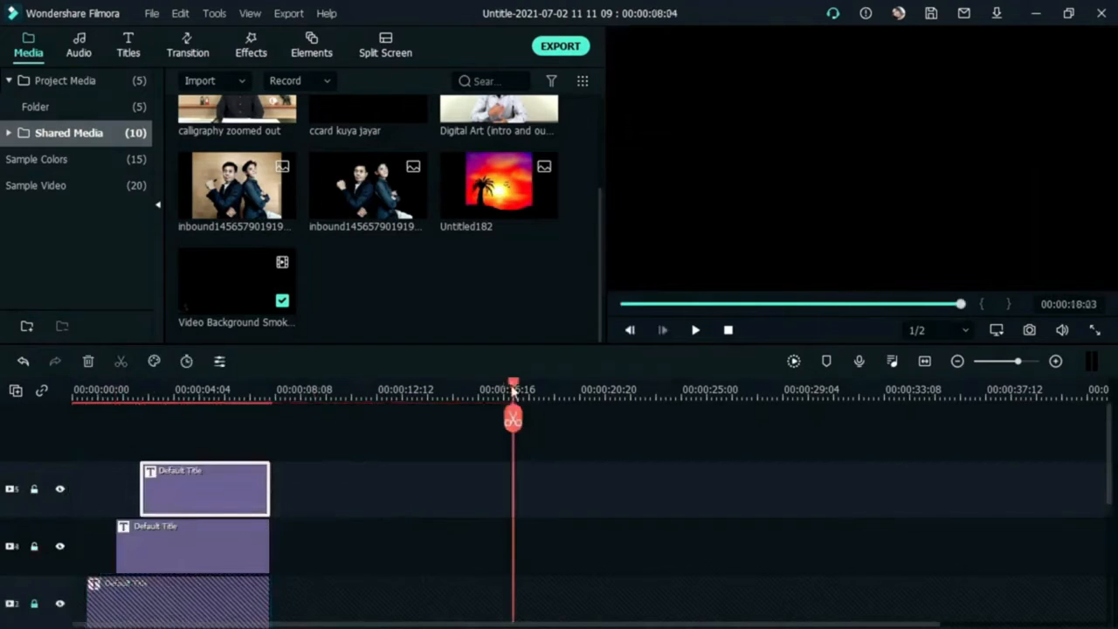
{"action": "key", "text": "space"}
{"action": "key", "text": "space"}
Step: Unlock the lower title tracks, shorten the title on track 3 to CA, and preview it from the beginning
{"action": "scroll", "coordinate": [165, 567], "scroll_direction": "down", "scroll_amount": 2}
{"action": "left_click", "coordinate": [34, 564]}
{"action": "left_click", "coordinate": [34, 507]}
{"action": "left_click", "coordinate": [166, 564]}
{"action": "double_click", "coordinate": [174, 507]}
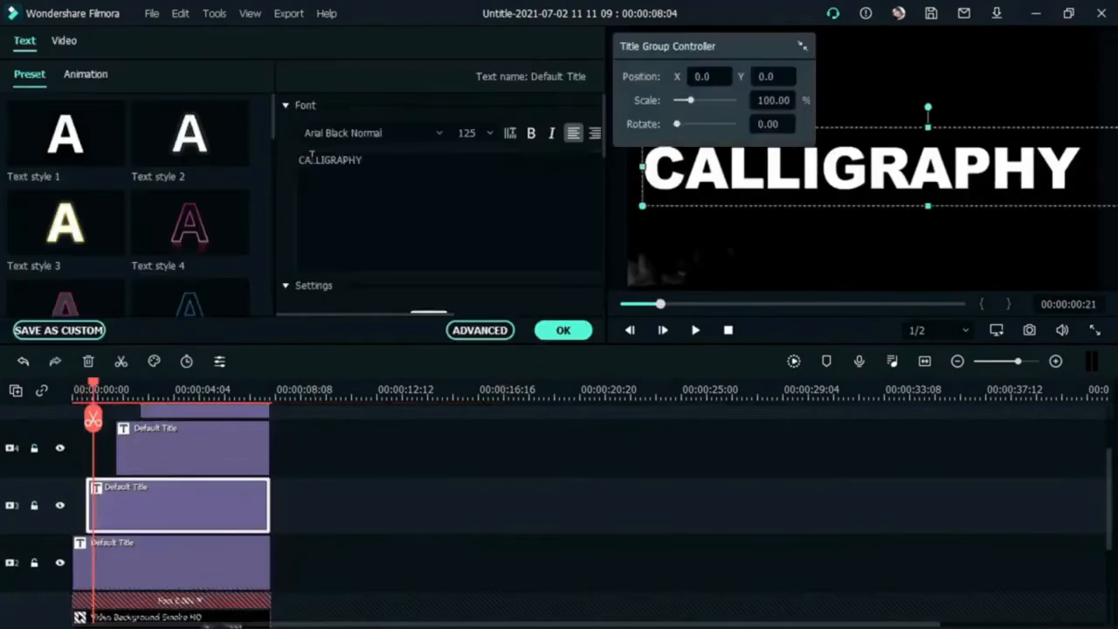
{"action": "left_click_drag", "start_coordinate": [311, 160], "coordinate": [410, 173]}
{"action": "key", "text": "Delete"}
{"action": "left_click_drag", "start_coordinate": [94, 385], "coordinate": [62, 405]}
{"action": "key", "text": "space"}
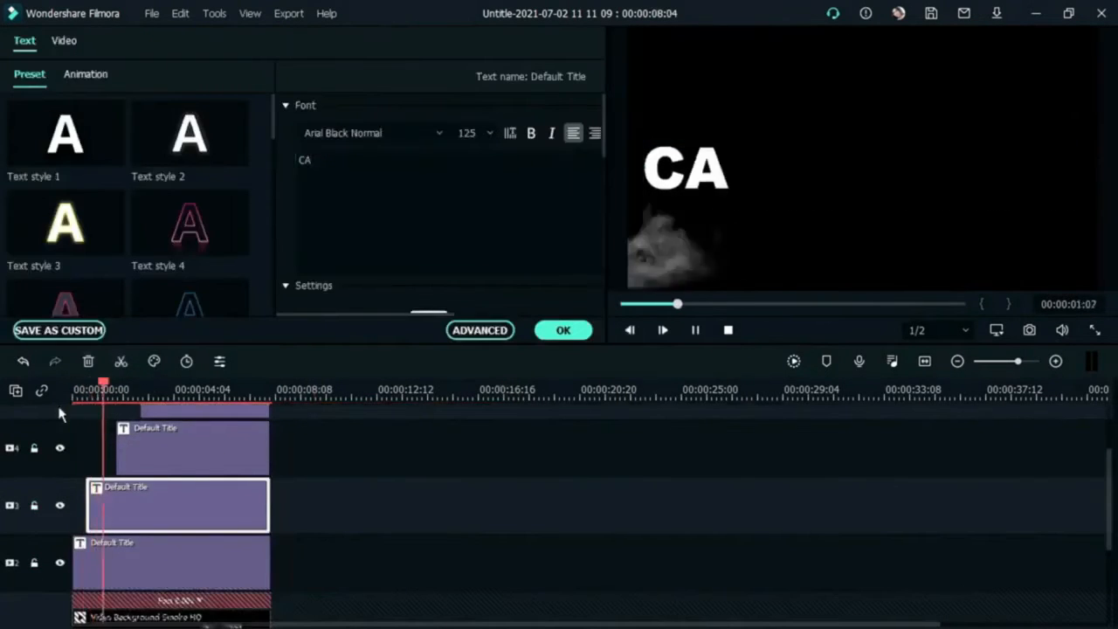
{"action": "key", "text": "space"}
Step: Shorten the title text on track 4 to CAL
{"action": "double_click", "coordinate": [217, 437]}
{"action": "left_click_drag", "start_coordinate": [316, 162], "coordinate": [375, 187]}
{"action": "key", "text": "Delete"}
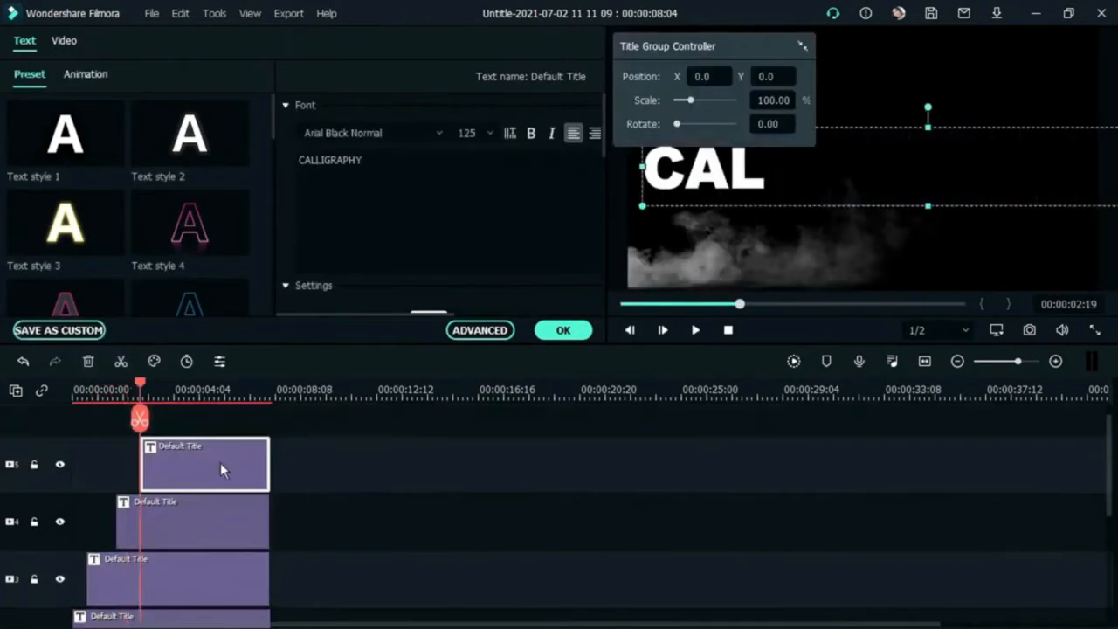
Step: Shorten the title text on track 5 to CALL and preview the letter-by-letter change
{"action": "left_click_drag", "start_coordinate": [331, 163], "coordinate": [434, 172]}
{"action": "left_click", "coordinate": [376, 165]}
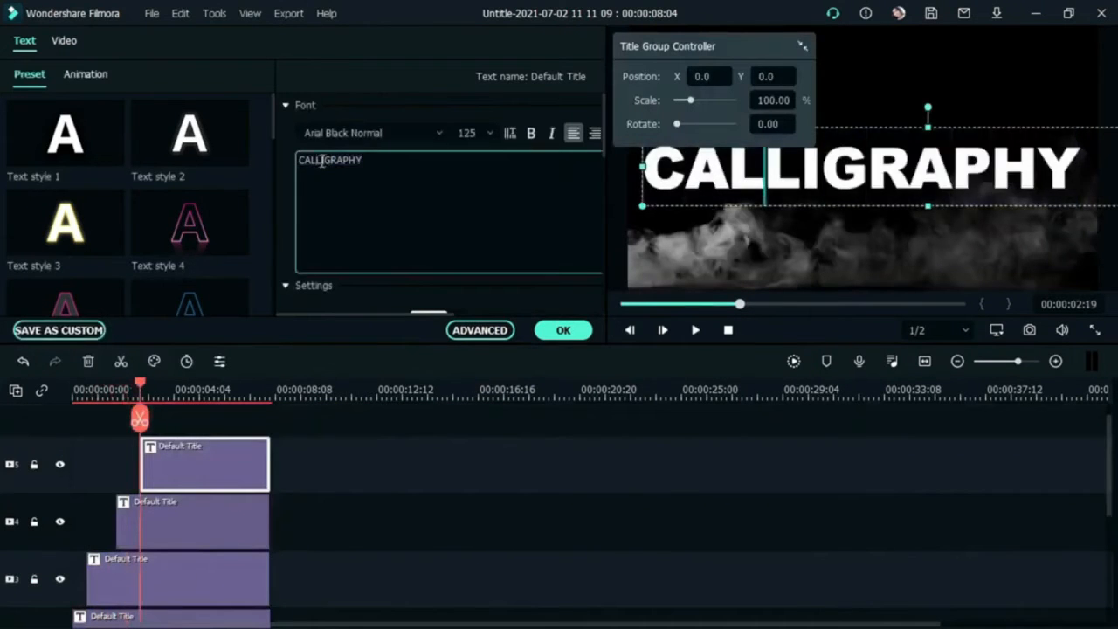
{"action": "left_click_drag", "start_coordinate": [322, 161], "coordinate": [376, 164]}
{"action": "key", "text": "Delete"}
{"action": "left_click_drag", "start_coordinate": [140, 393], "coordinate": [117, 395]}
{"action": "key", "text": "space"}
{"action": "key", "text": "space"}
Step: Lock track 5 and move the pasted full CALLIGRAPHY title further along track 6
{"action": "left_click", "coordinate": [34, 466]}
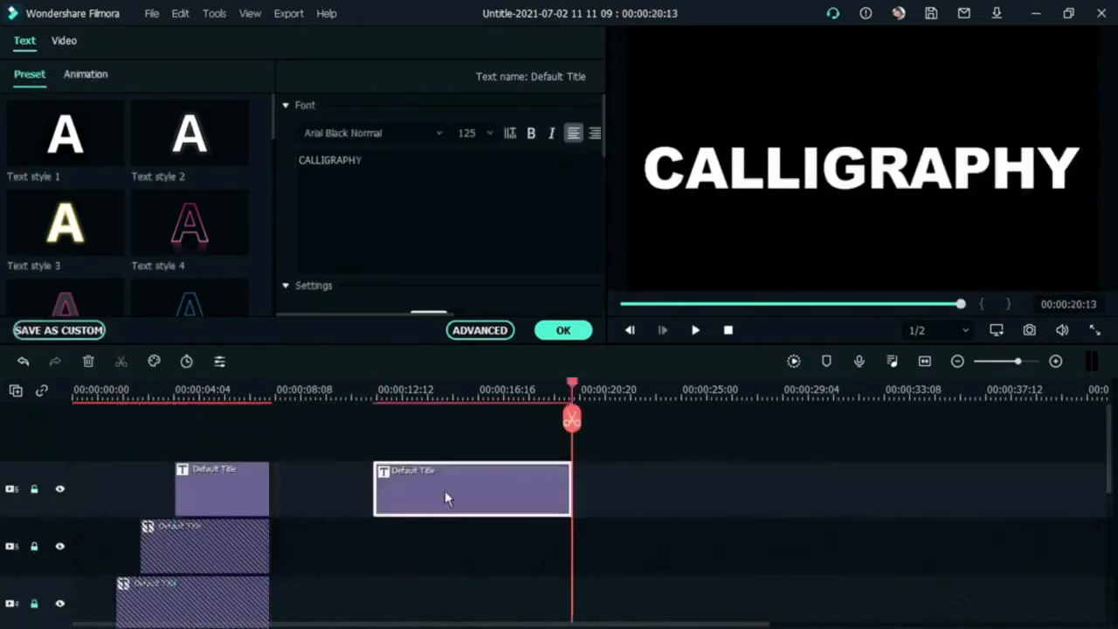
{"action": "left_click_drag", "start_coordinate": [445, 490], "coordinate": [577, 486]}
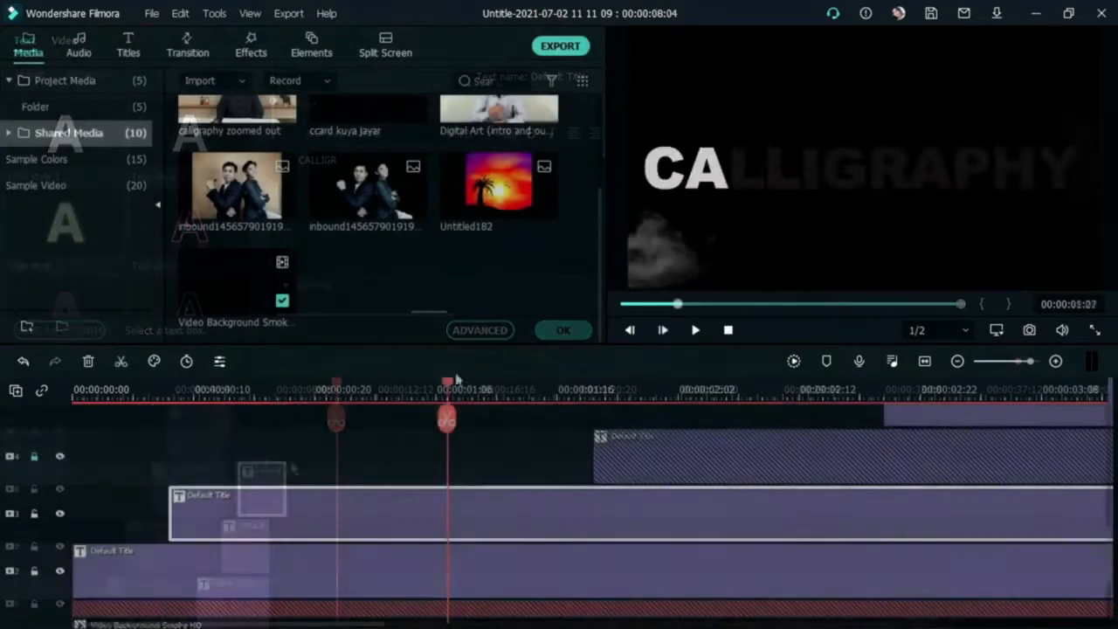
Step: Check the CA title's start time, and move the CAL title on track 4 to start at 00:00:00:16
{"action": "left_click", "coordinate": [158, 388]}
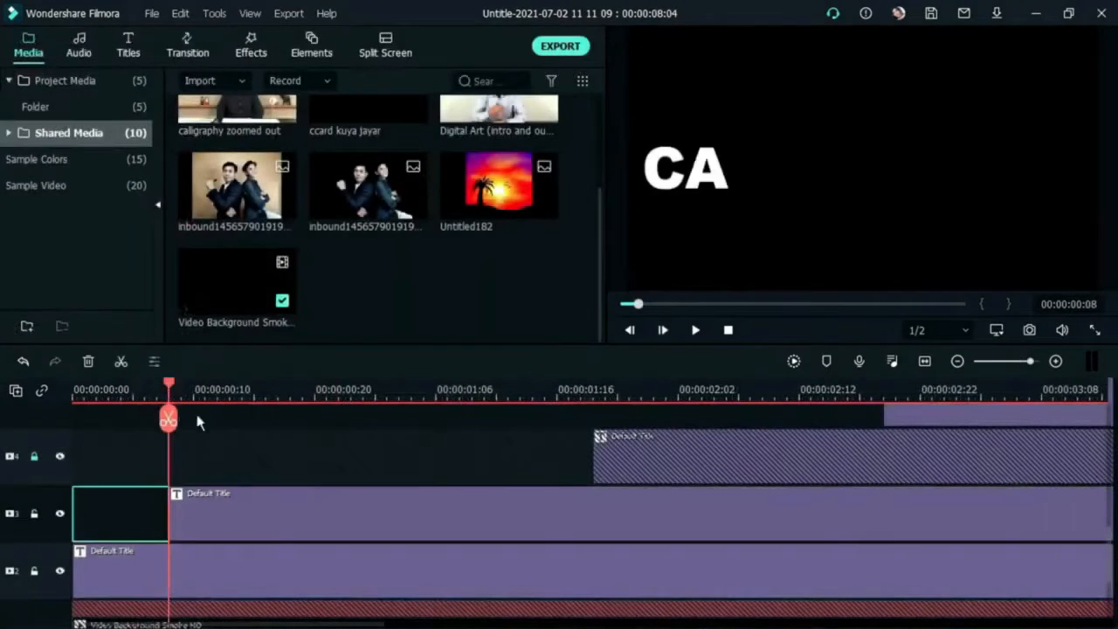
{"action": "left_click", "coordinate": [1070, 304]}
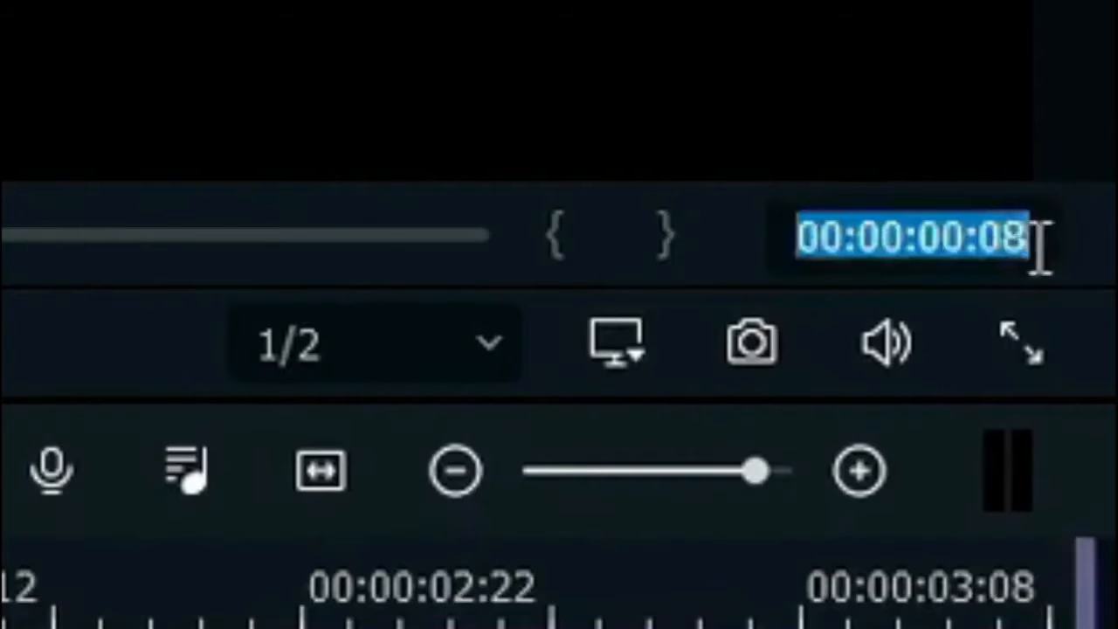
{"action": "left_click", "coordinate": [1040, 249]}
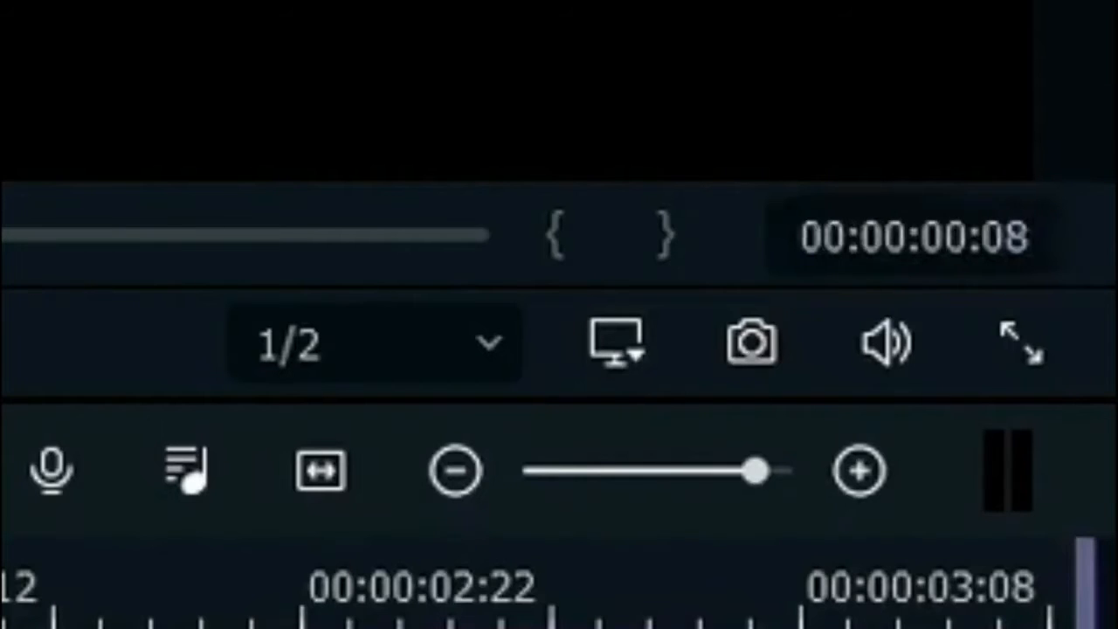
{"action": "left_click", "coordinate": [232, 398]}
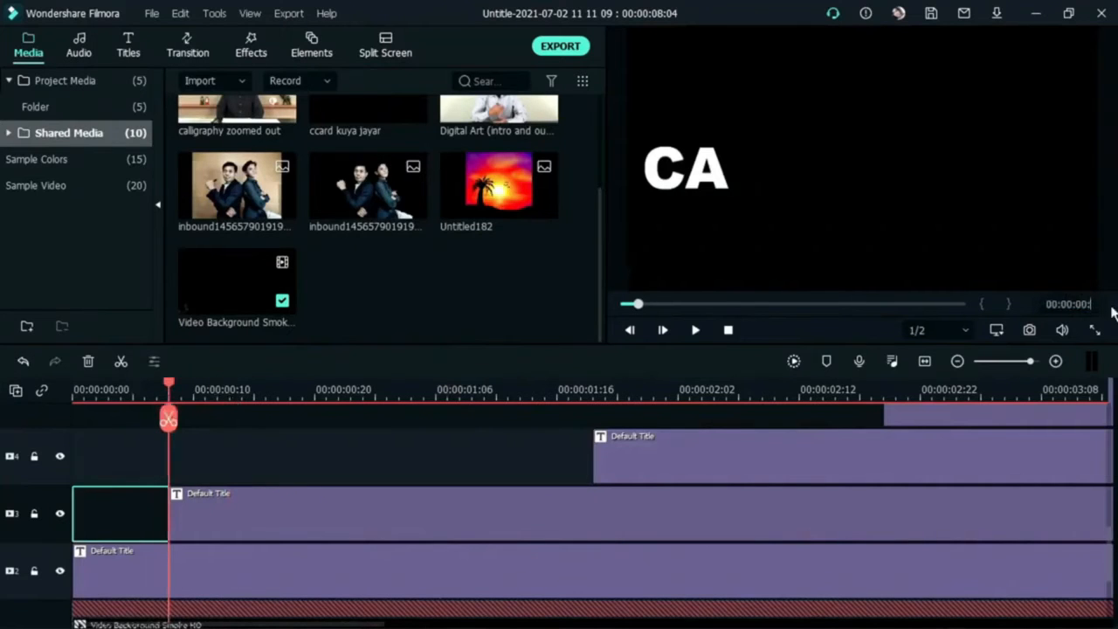
{"action": "left_click_drag", "start_coordinate": [781, 467], "coordinate": [452, 470]}
{"action": "scroll", "coordinate": [749, 535], "scroll_direction": "up", "scroll_amount": 1}
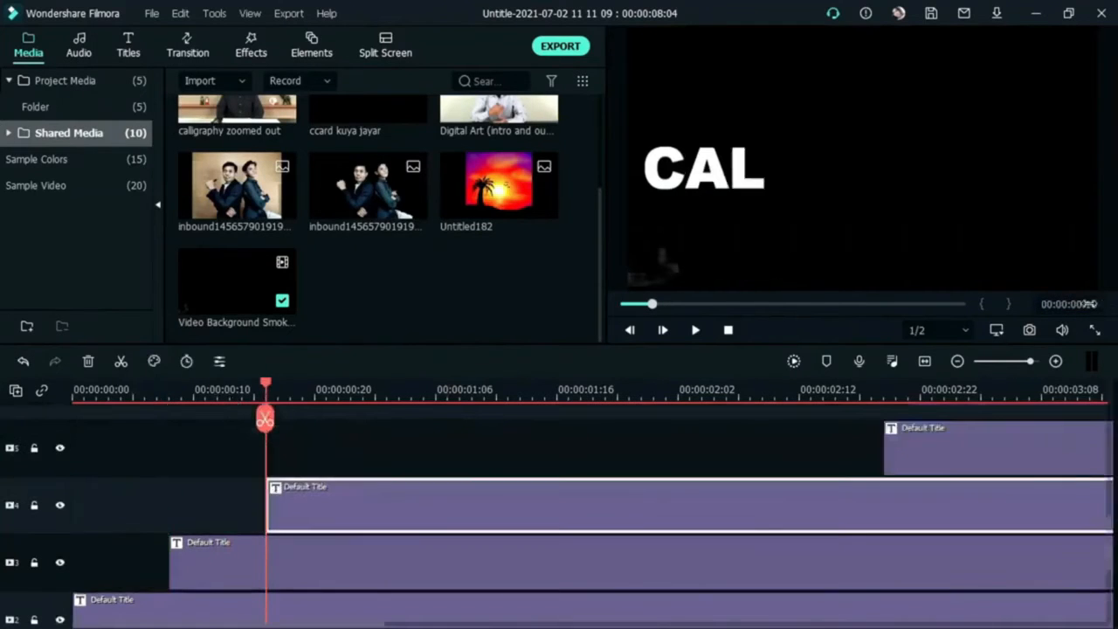
Step: Move the CALL title on track 5 to start at 00:00:01:00 and the track 6 title to start at 00:00:01:08
{"action": "left_click_drag", "start_coordinate": [955, 458], "coordinate": [434, 458]}
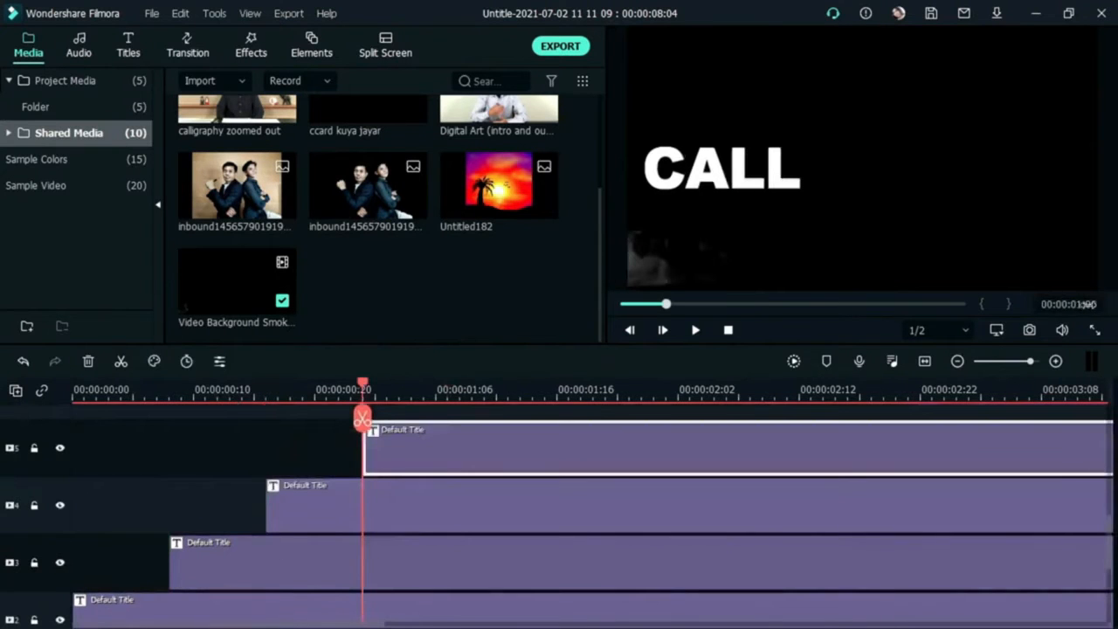
{"action": "left_click", "coordinate": [1098, 306]}
{"action": "type", "text": "8"}
{"action": "scroll", "coordinate": [1031, 547], "scroll_direction": "up", "scroll_amount": 2}
{"action": "left_click_drag", "start_coordinate": [868, 466], "coordinate": [411, 466]}
Step: Move the CALLIG title on track 7 to start at 00:00:01:16
{"action": "scroll", "coordinate": [524, 467], "scroll_direction": "up", "scroll_amount": 3}
{"action": "left_click", "coordinate": [1100, 310]}
{"action": "key", "text": "BackSpace"}
{"action": "type", "text": "16"}
{"action": "left_click_drag", "start_coordinate": [988, 482], "coordinate": [436, 481]}
Step: Move the track 8 title to start at 00:00:02:00 and the CALLIGRA title on track 9 to start at 00:00:02:08
{"action": "left_click", "coordinate": [1098, 306]}
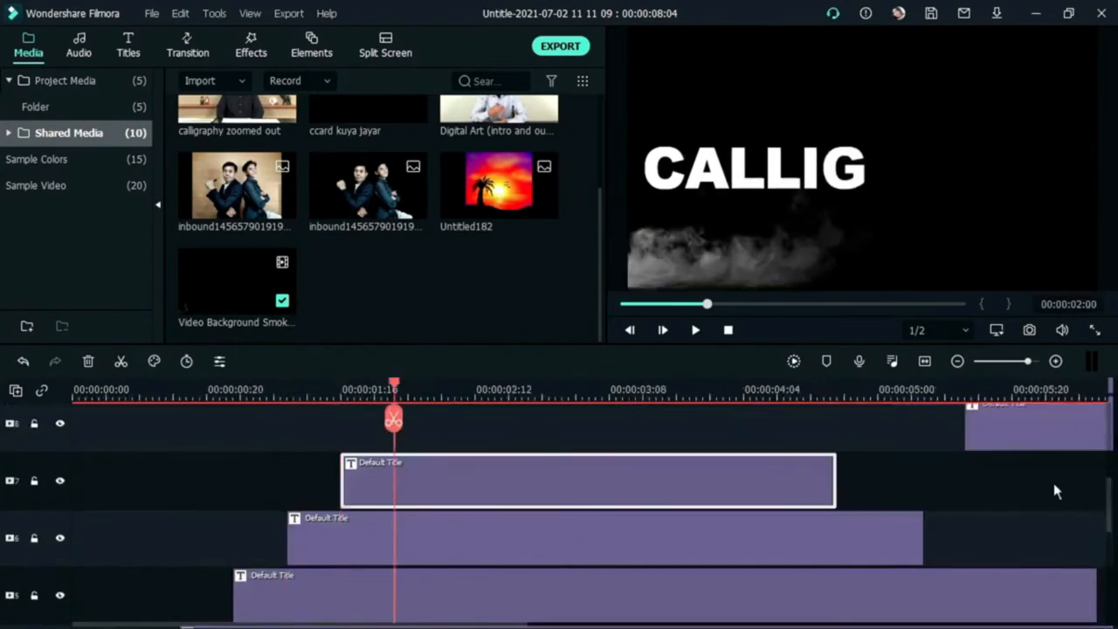
{"action": "left_click_drag", "start_coordinate": [1040, 454], "coordinate": [468, 454]}
{"action": "left_click", "coordinate": [1092, 304]}
{"action": "type", "text": "8"}
{"action": "scroll", "coordinate": [1049, 507], "scroll_direction": "up", "scroll_amount": 3}
{"action": "left_click_drag", "start_coordinate": [1087, 538], "coordinate": [462, 538]}
Step: Move the track 10 title to start at 00:00:02:16 and the CALLIGRAPH title on track 11 to start at 00:00:03:00
{"action": "left_click_drag", "start_coordinate": [1027, 362], "coordinate": [1021, 362]}
{"action": "left_click", "coordinate": [1093, 304]}
{"action": "type", "text": "16"}
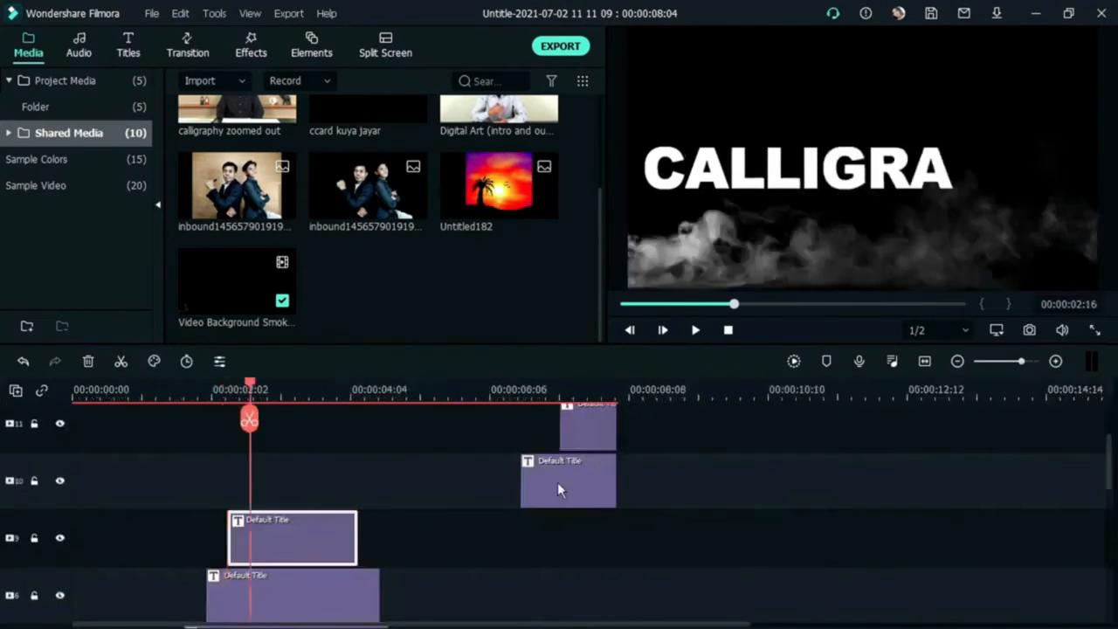
{"action": "left_click_drag", "start_coordinate": [557, 482], "coordinate": [288, 482]}
{"action": "left_click", "coordinate": [253, 390]}
{"action": "type", "text": "3:00"}
{"action": "left_click_drag", "start_coordinate": [586, 433], "coordinate": [300, 439]}
Step: Move the last title on track 12 to start at 00:00:03:08
{"action": "scroll", "coordinate": [612, 463], "scroll_direction": "up", "scroll_amount": 3}
{"action": "left_click", "coordinate": [1097, 306]}
{"action": "type", "text": "8"}
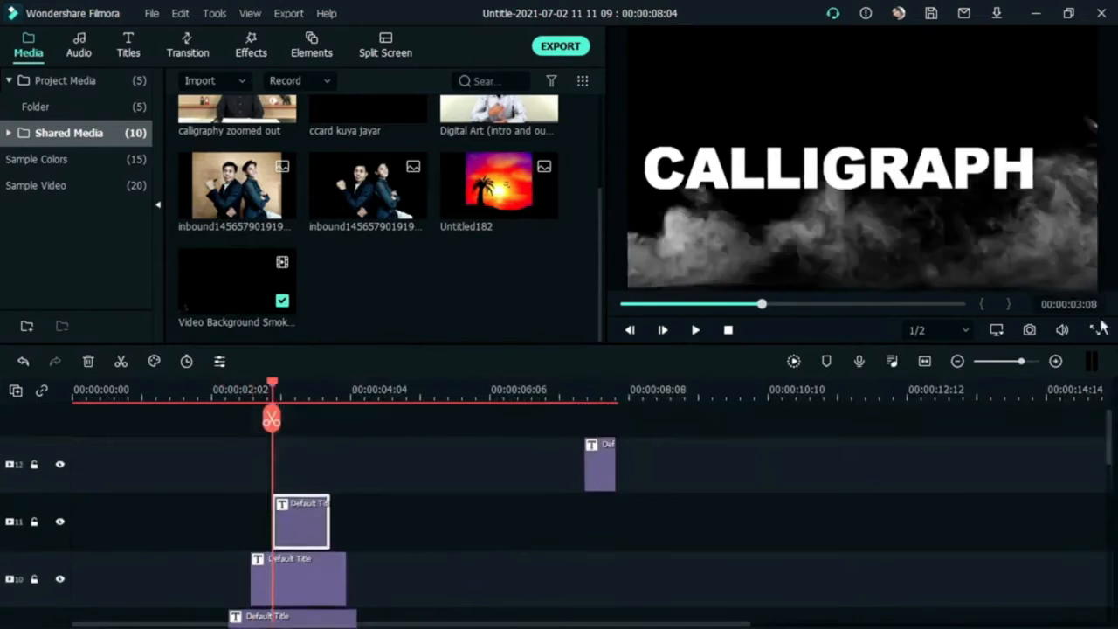
{"action": "left_click_drag", "start_coordinate": [600, 465], "coordinate": [310, 464]}
{"action": "scroll", "coordinate": [579, 471], "scroll_direction": "down", "scroll_amount": 9}
{"action": "scroll", "coordinate": [492, 482], "scroll_direction": "down", "scroll_amount": 2}
{"action": "left_click_drag", "start_coordinate": [312, 545], "coordinate": [618, 557]}
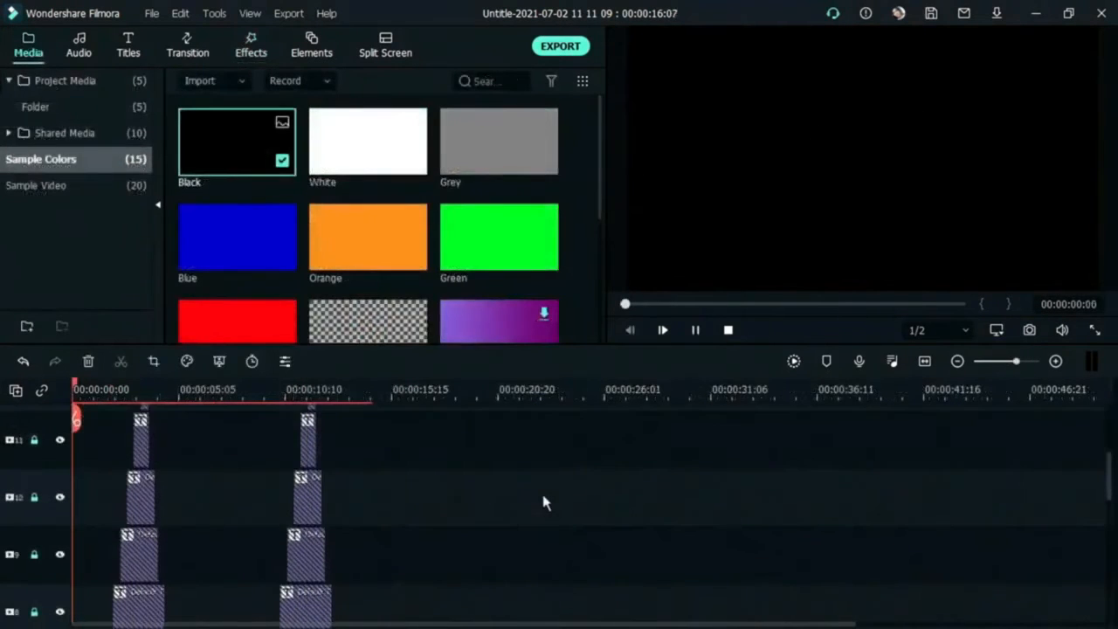
Step: Play the letter-by-letter title reveal and look through the stacked title tracks
{"action": "scroll", "coordinate": [542, 502], "scroll_direction": "down", "scroll_amount": 9}
{"action": "key", "text": "space"}
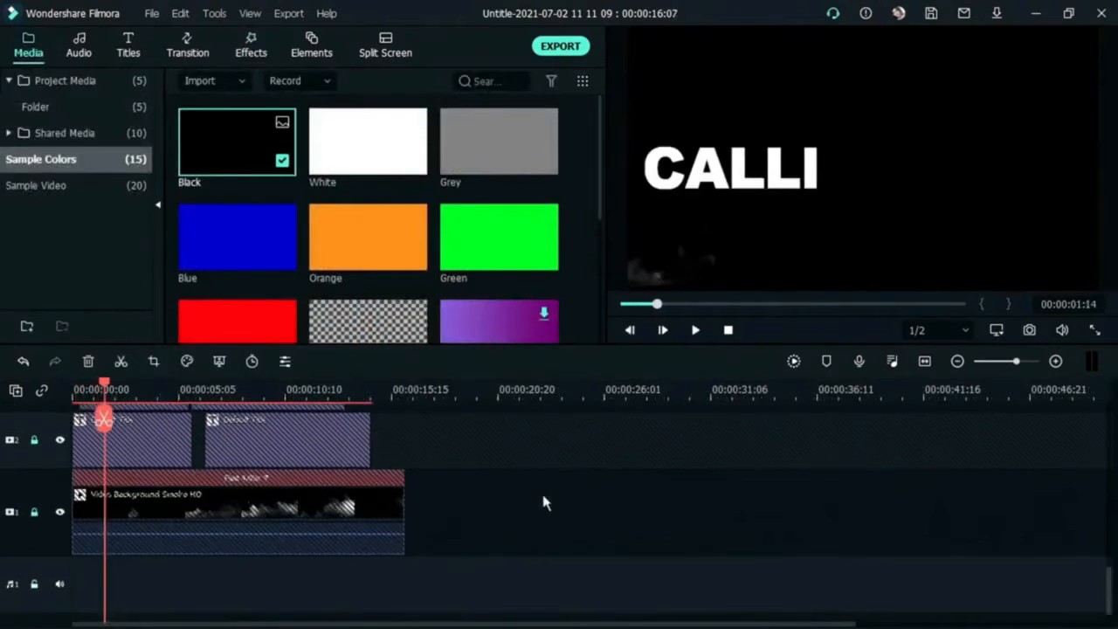
{"action": "scroll", "coordinate": [543, 502], "scroll_direction": "up", "scroll_amount": 2}
{"action": "scroll", "coordinate": [542, 502], "scroll_direction": "up", "scroll_amount": 8}
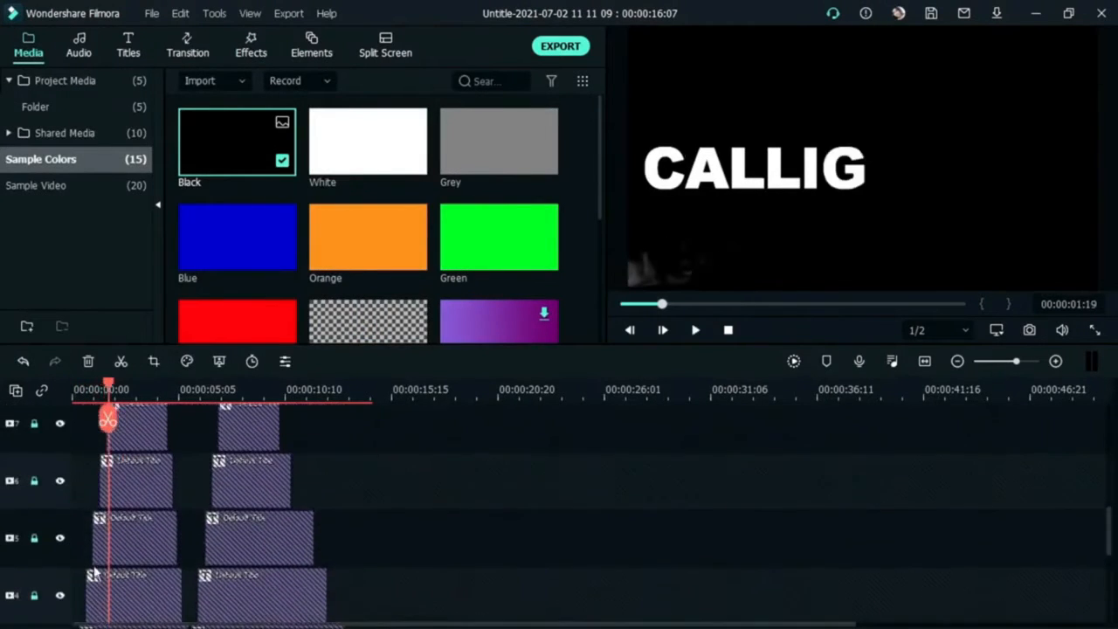
{"action": "scroll", "coordinate": [93, 572], "scroll_direction": "up", "scroll_amount": 3}
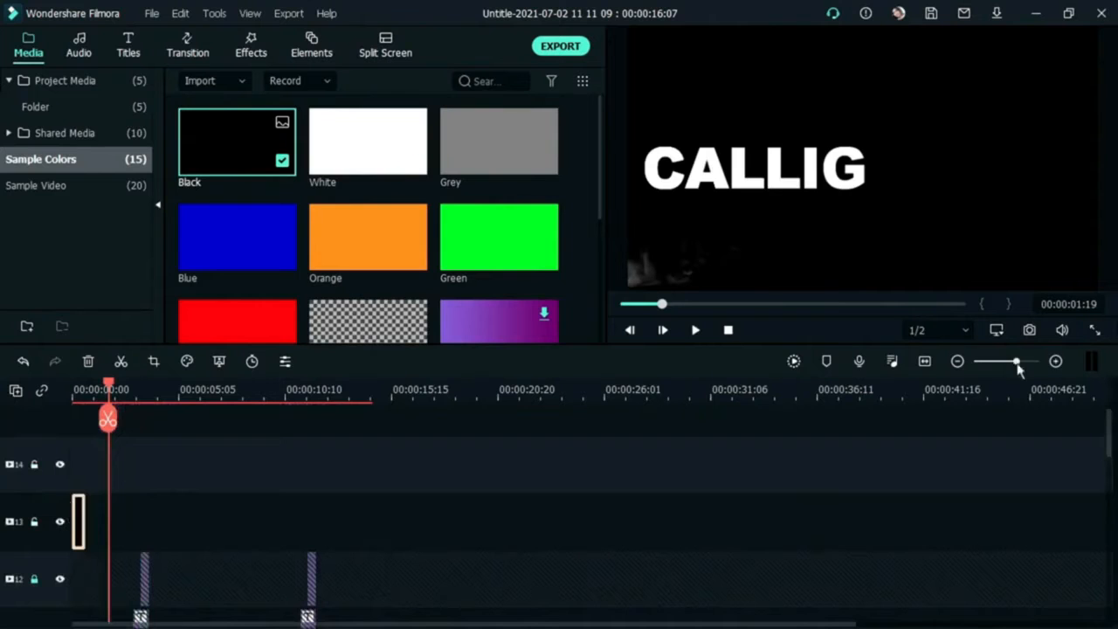
Step: Trim the black colour clip on track 13 to a short strip and place copies at regular intervals along the track
{"action": "left_click_drag", "start_coordinate": [102, 522], "coordinate": [85, 523]}
{"action": "left_click_drag", "start_coordinate": [140, 403], "coordinate": [178, 398]}
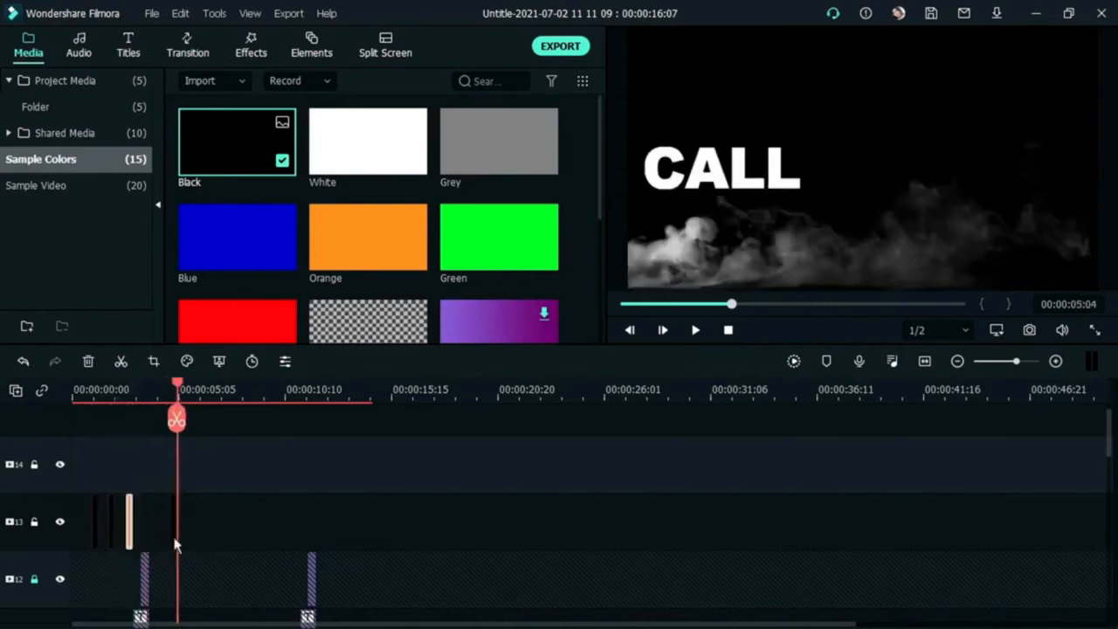
{"action": "left_click_drag", "start_coordinate": [148, 543], "coordinate": [166, 548]}
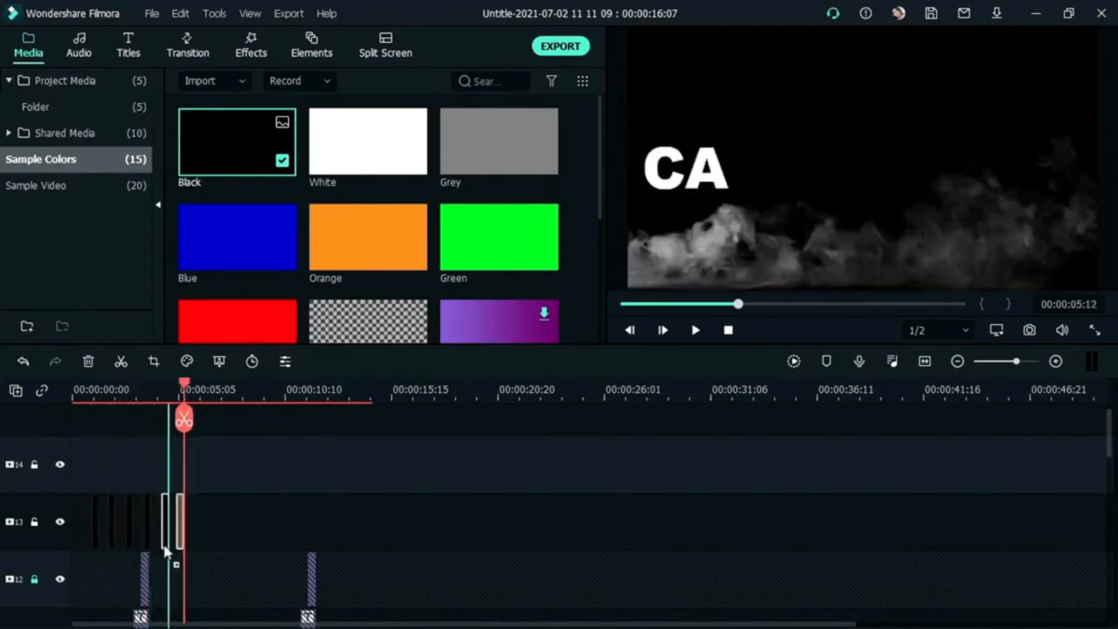
{"action": "left_click_drag", "start_coordinate": [189, 395], "coordinate": [25, 457]}
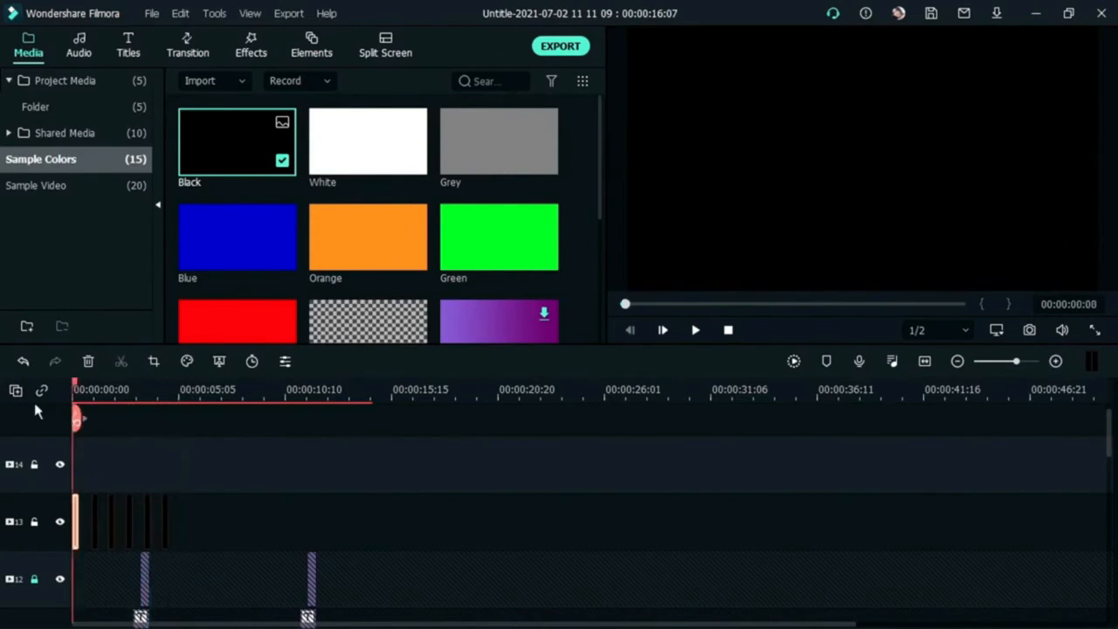
Step: Shorten the black clip copies along track 13 to very brief flashes and play the result
{"action": "left_click_drag", "start_coordinate": [1017, 362], "coordinate": [1029, 362]}
{"action": "key", "text": "space"}
{"action": "left_click_drag", "start_coordinate": [380, 536], "coordinate": [325, 535]}
{"action": "left_click_drag", "start_coordinate": [536, 530], "coordinate": [467, 529]}
{"action": "left_click_drag", "start_coordinate": [321, 523], "coordinate": [315, 527]}
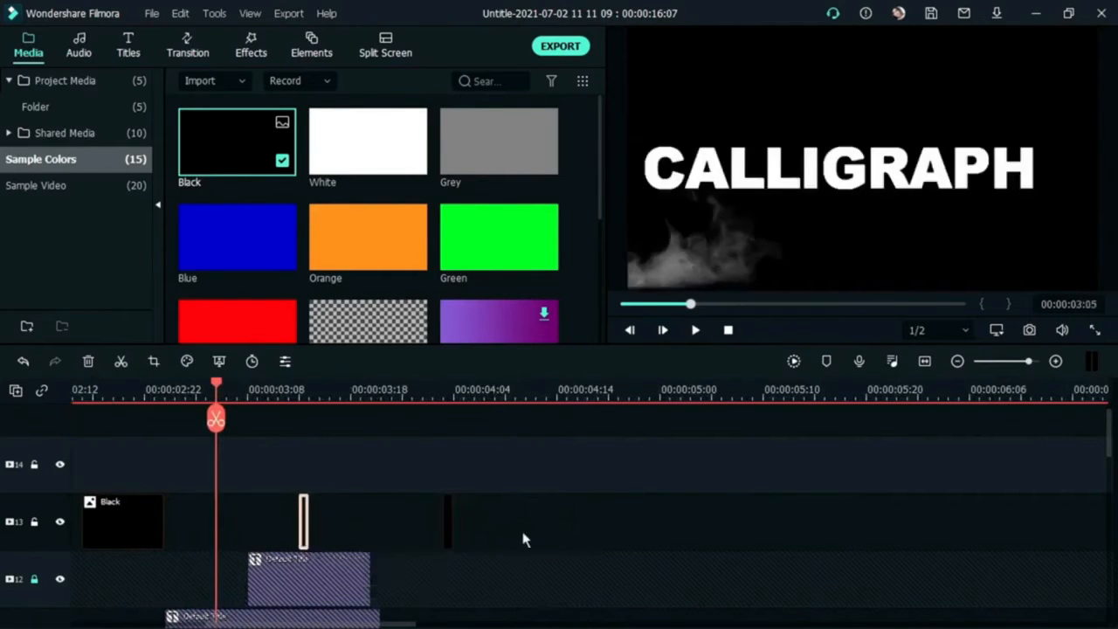
{"action": "left_click_drag", "start_coordinate": [163, 529], "coordinate": [97, 530]}
{"action": "left_click_drag", "start_coordinate": [219, 392], "coordinate": [28, 437]}
{"action": "left_click_drag", "start_coordinate": [383, 526], "coordinate": [306, 529]}
{"action": "left_click_drag", "start_coordinate": [506, 529], "coordinate": [428, 529]}
{"action": "left_click_drag", "start_coordinate": [131, 524], "coordinate": [52, 527]}
{"action": "key", "text": "space"}
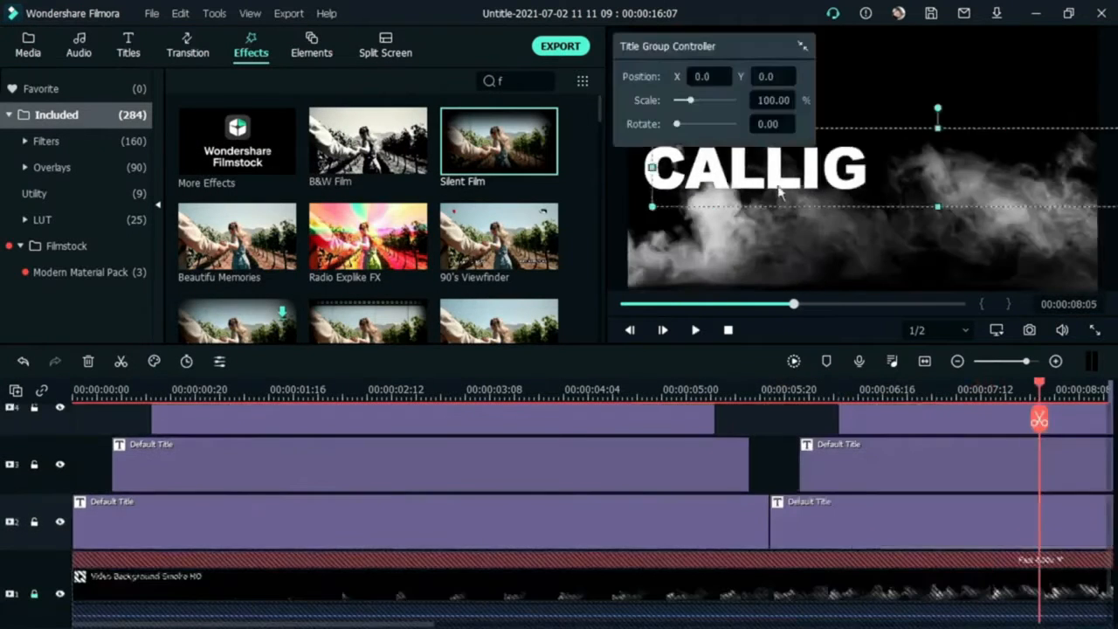
Step: Retype the copied titles on tracks 3 and 4 with the opening letters of CLASS
{"action": "double_click", "coordinate": [780, 194]}
{"action": "key", "text": "BackSpace"}
{"action": "type", "text": "CA"}
{"action": "left_click", "coordinate": [629, 188]}
{"action": "left_click", "coordinate": [961, 454]}
{"action": "scroll", "coordinate": [1000, 479], "scroll_direction": "up", "scroll_amount": 1}
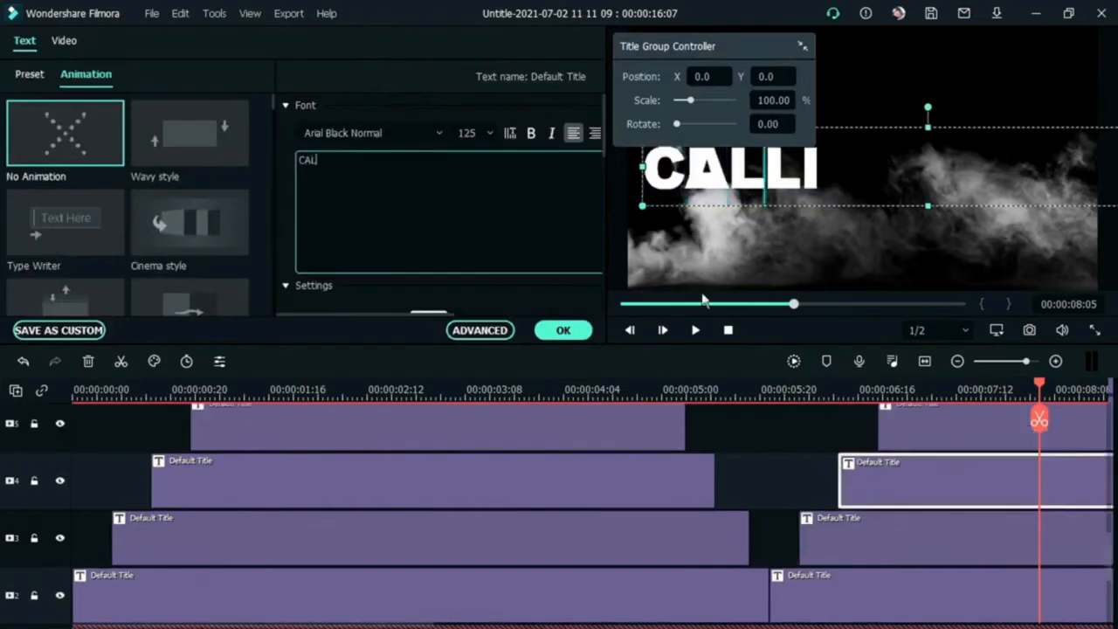
{"action": "type", "text": "S"}
{"action": "key", "text": "BackSpace"}
Step: Change the copied titles on tracks 5 and 6 to CLAS and CLASS
{"action": "left_click", "coordinate": [967, 492]}
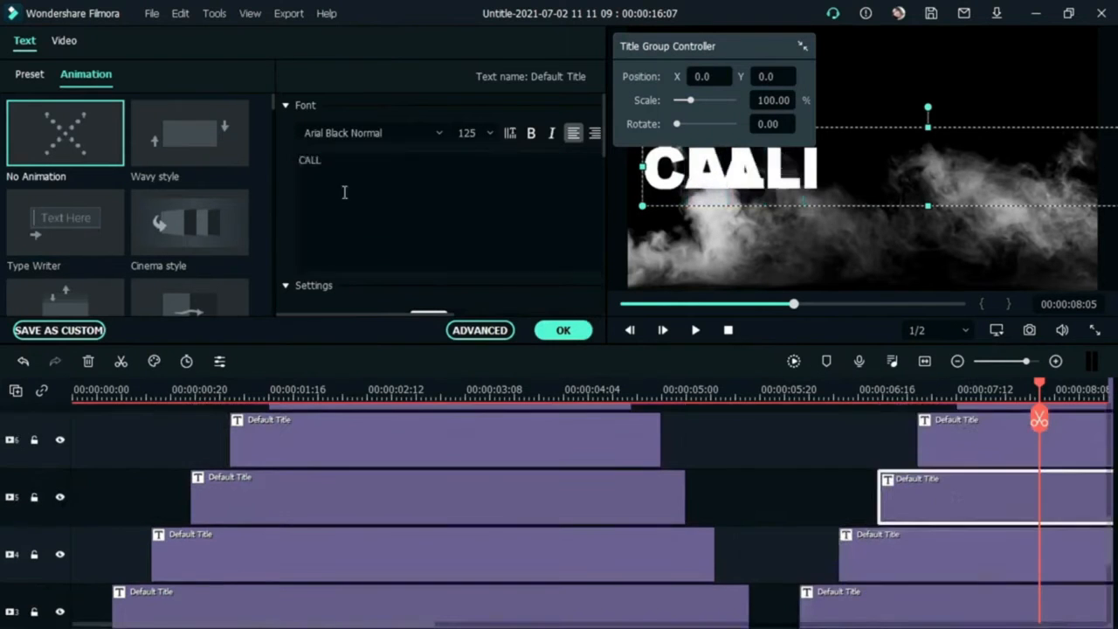
{"action": "left_click", "coordinate": [390, 253]}
{"action": "type", "text": "LAS"}
{"action": "left_click", "coordinate": [969, 487]}
{"action": "left_click", "coordinate": [405, 233]}
{"action": "type", "text": "LA"}
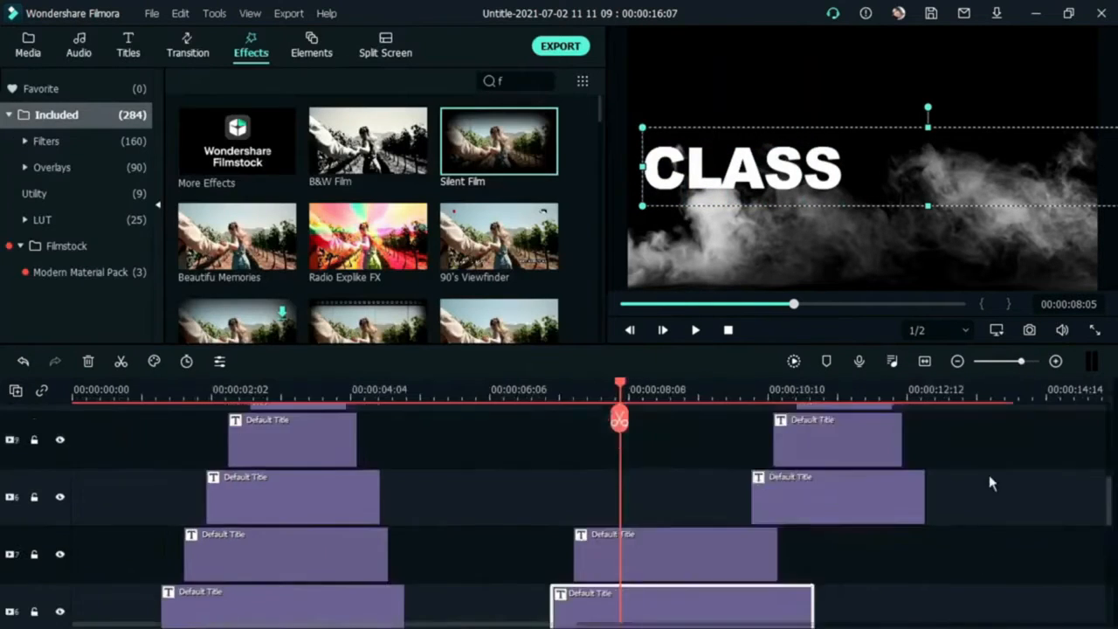
{"action": "scroll", "coordinate": [701, 461], "scroll_direction": "up", "scroll_amount": 3}
{"action": "scroll", "coordinate": [853, 510], "scroll_direction": "down", "scroll_amount": 5}
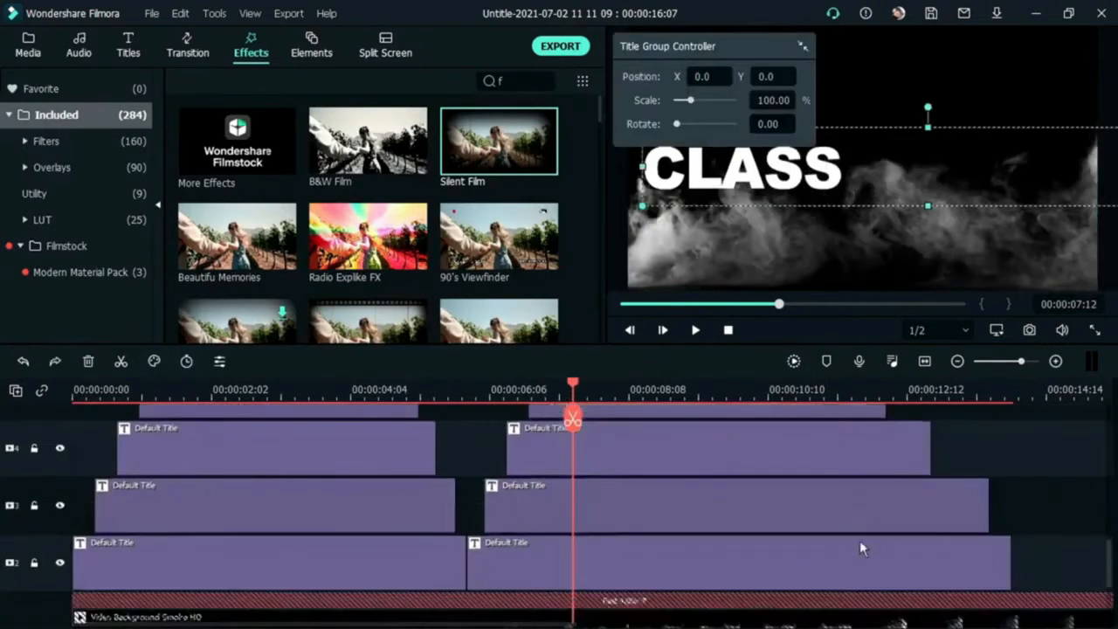
Step: Try to move the CLASS title lower in the frame and undo the move
{"action": "double_click", "coordinate": [804, 173]}
{"action": "left_click_drag", "start_coordinate": [785, 179], "coordinate": [1073, 257]}
{"action": "key", "text": "ctrl+z"}
{"action": "left_click", "coordinate": [731, 554]}
{"action": "left_click", "coordinate": [732, 554]}
{"action": "left_click", "coordinate": [736, 573]}
{"action": "key", "text": "ctrl+z"}
{"action": "key", "text": "ctrl+z"}
Step: Set the second C title on track 2 to font size 150 and move it below the CLASS text
{"action": "double_click", "coordinate": [472, 131]}
{"action": "left_click", "coordinate": [572, 333]}
{"action": "left_click_drag", "start_coordinate": [813, 256], "coordinate": [716, 283]}
{"action": "left_click_drag", "start_coordinate": [703, 229], "coordinate": [779, 234]}
{"action": "left_click", "coordinate": [751, 172]}
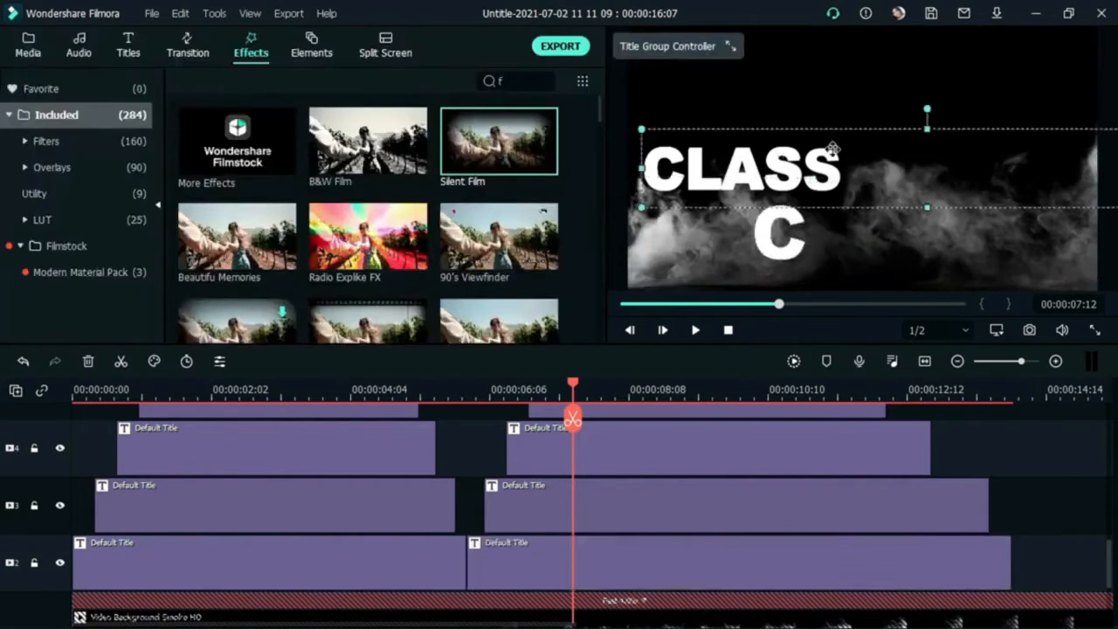
Step: Delete the second set of titles from the tracks above track 2
{"action": "scroll", "coordinate": [679, 503], "scroll_direction": "up", "scroll_amount": 6}
{"action": "left_click", "coordinate": [483, 392]}
{"action": "scroll", "coordinate": [780, 535], "scroll_direction": "down", "scroll_amount": 5}
{"action": "key", "text": "Delete"}
{"action": "scroll", "coordinate": [780, 539], "scroll_direction": "down", "scroll_amount": 2}
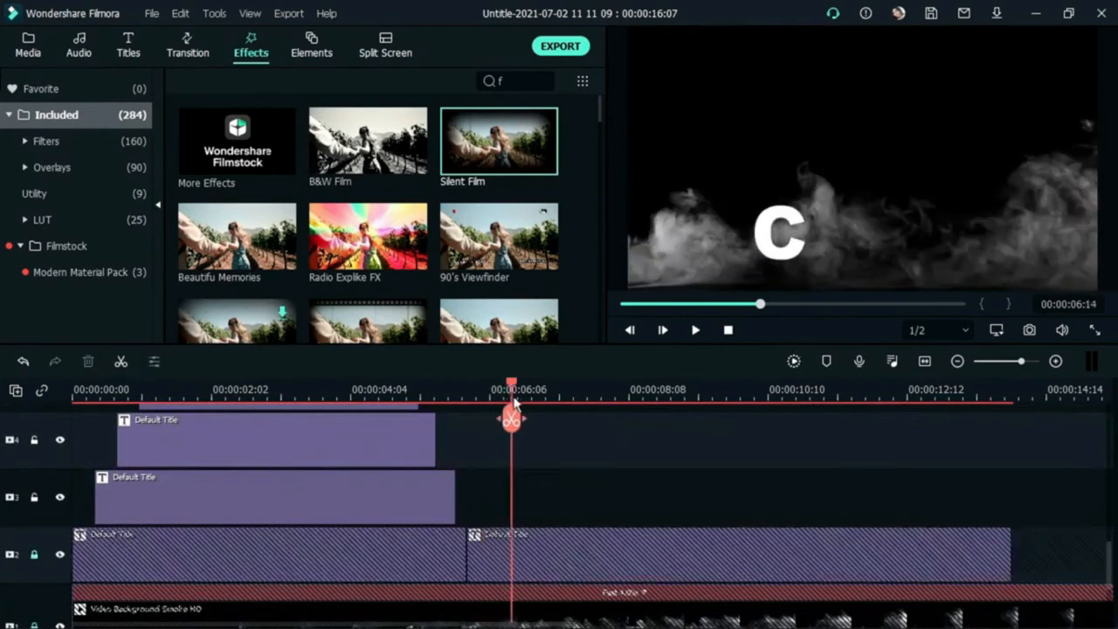
Step: Paste a copy of the enlarged C title onto track 3 and remove it again
{"action": "key", "text": "ctrl+v"}
{"action": "left_click", "coordinate": [553, 389]}
{"action": "left_click", "coordinate": [774, 190]}
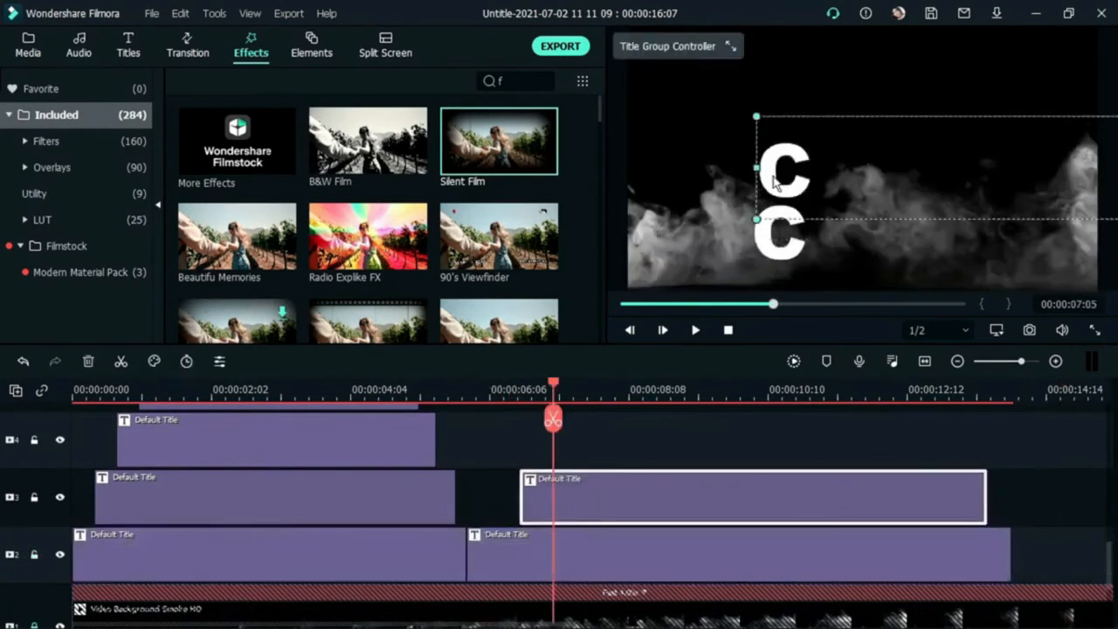
{"action": "left_click", "coordinate": [698, 147]}
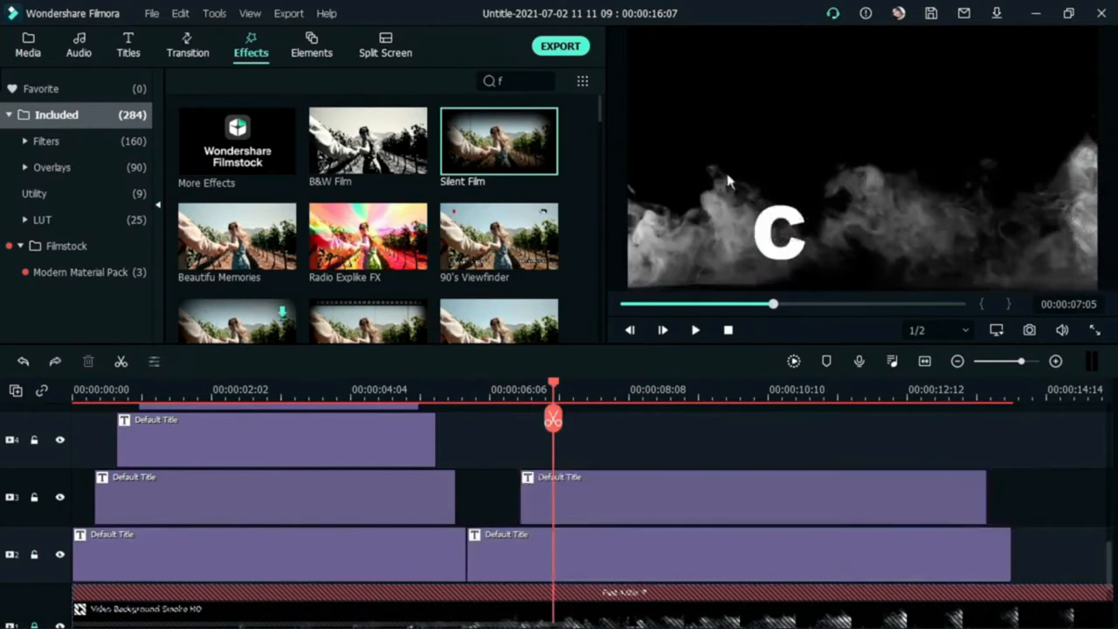
{"action": "key", "text": "Delete"}
Step: Change the second title on track 2 to CLASS and position it in the middle of the frame
{"action": "left_click", "coordinate": [772, 186]}
{"action": "double_click", "coordinate": [772, 186]}
{"action": "type", "text": "LASS"}
{"action": "left_click_drag", "start_coordinate": [825, 188], "coordinate": [838, 169]}
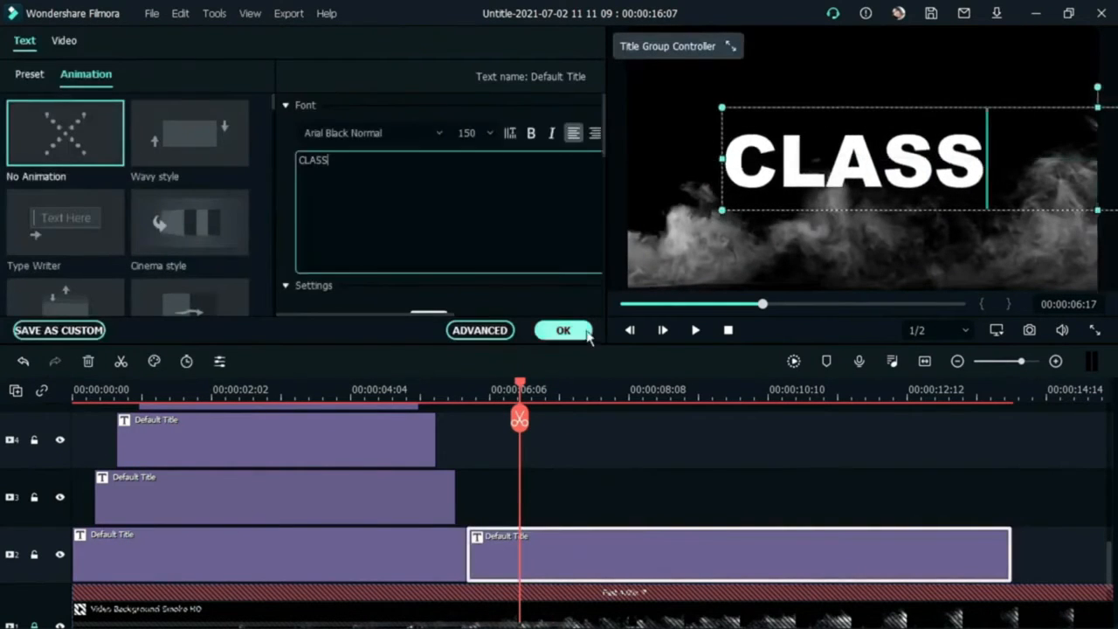
{"action": "left_click", "coordinate": [563, 330]}
Step: Paste a copy of the CLASS title onto track 3, offset from the track 2 title and shortened at its end
{"action": "left_click", "coordinate": [50, 554]}
{"action": "left_click", "coordinate": [34, 555]}
{"action": "key", "text": "ctrl+v"}
{"action": "left_click_drag", "start_coordinate": [1066, 496], "coordinate": [961, 495]}
{"action": "left_click_drag", "start_coordinate": [1066, 384], "coordinate": [570, 424]}
{"action": "left_click", "coordinate": [34, 497]}
{"action": "left_click", "coordinate": [34, 498]}
{"action": "left_click", "coordinate": [34, 555]}
{"action": "left_click_drag", "start_coordinate": [1030, 546], "coordinate": [943, 502]}
Step: Paste progressively shorter copies of the CLASS title onto tracks 4 and 5 as a staggered stack
{"action": "left_click", "coordinate": [34, 555]}
{"action": "left_click", "coordinate": [34, 497]}
{"action": "key", "text": "ctrl+v"}
{"action": "left_click_drag", "start_coordinate": [1092, 534], "coordinate": [921, 534]}
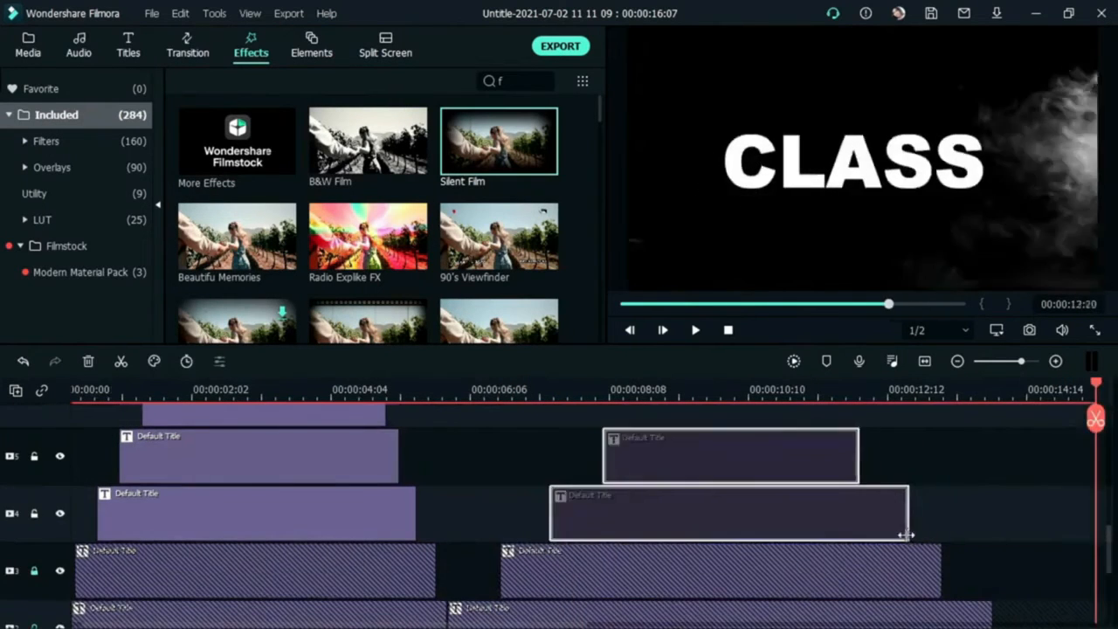
{"action": "left_click_drag", "start_coordinate": [1095, 418], "coordinate": [976, 420]}
Step: Paste another CLASS title copy onto track 6 and trim its end shorter than the title on track 5
{"action": "key", "text": "ctrl+v"}
{"action": "left_click_drag", "start_coordinate": [982, 505], "coordinate": [659, 436]}
{"action": "left_click_drag", "start_coordinate": [771, 448], "coordinate": [688, 448]}
Step: Play the stacked CLASS titles from their start over the smoke background
{"action": "left_click_drag", "start_coordinate": [1096, 419], "coordinate": [317, 419]}
{"action": "scroll", "coordinate": [275, 552], "scroll_direction": "down", "scroll_amount": 2}
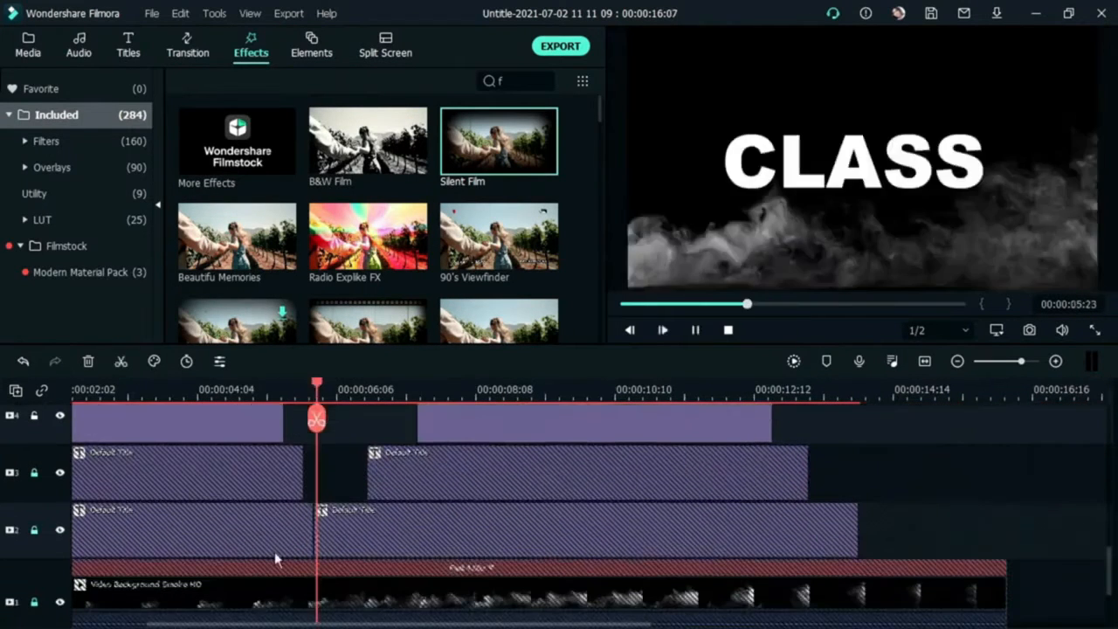
{"action": "key", "text": "space"}
{"action": "key", "text": "space"}
{"action": "scroll", "coordinate": [184, 523], "scroll_direction": "down", "scroll_amount": 2}
Step: Unlock the smoke background track, try a clip speed of 5.00x and undo the speed change
{"action": "left_click", "coordinate": [33, 530]}
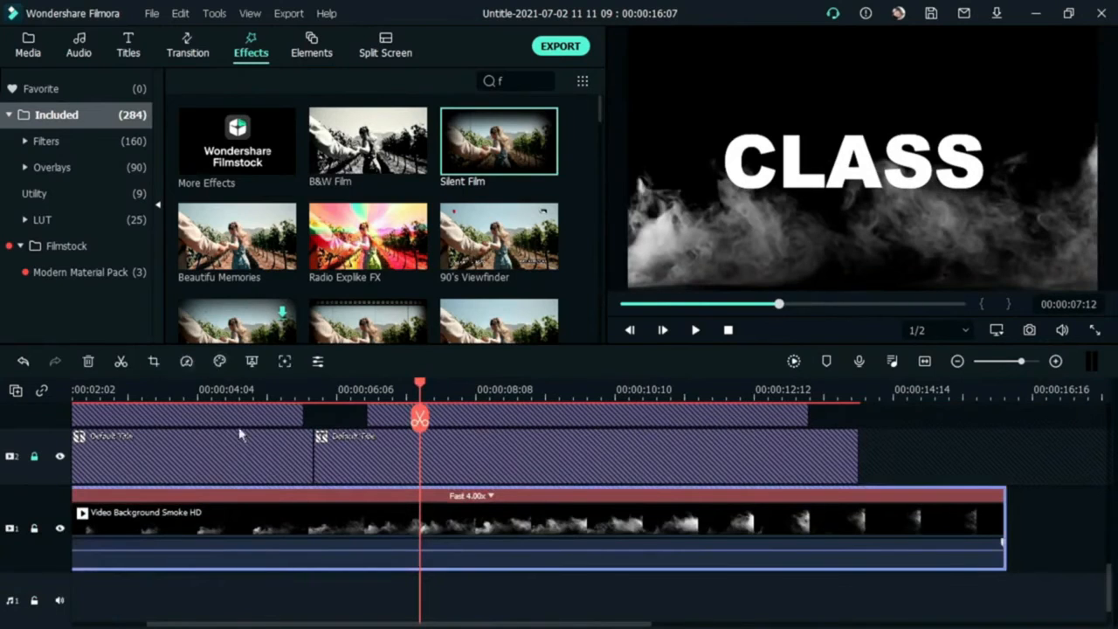
{"action": "double_click", "coordinate": [285, 516]}
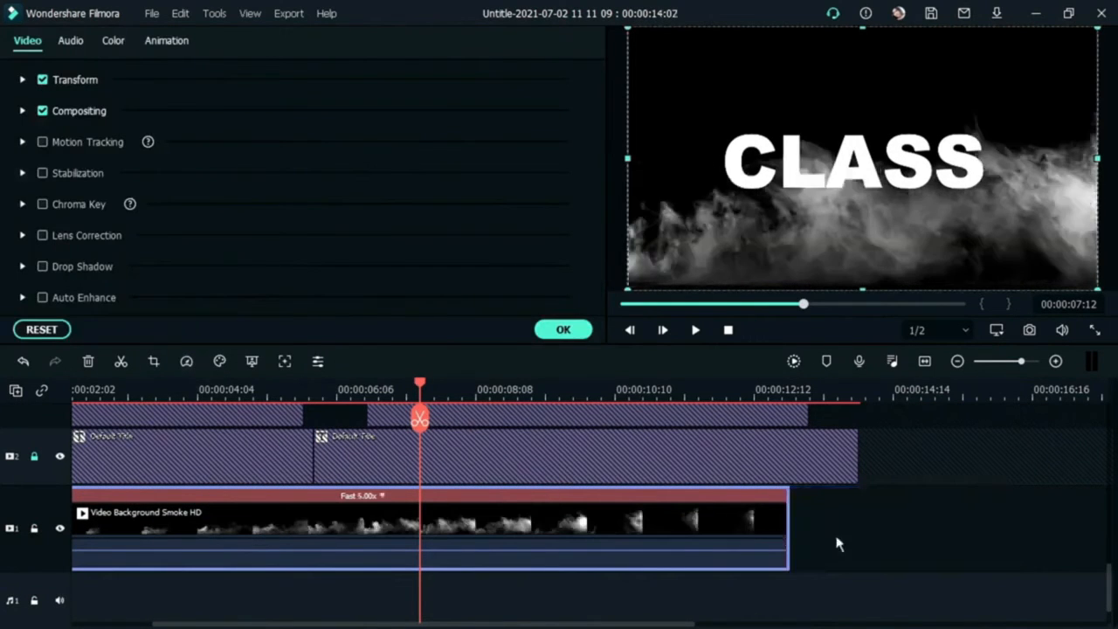
{"action": "left_click", "coordinate": [330, 413]}
{"action": "left_click_drag", "start_coordinate": [420, 392], "coordinate": [779, 491]}
{"action": "left_click_drag", "start_coordinate": [647, 534], "coordinate": [614, 523]}
{"action": "key", "text": "ctrl+z"}
Step: Split the smoke background clip at 00:00:14:02, delete the part after it and undo that deletion
{"action": "scroll", "coordinate": [661, 559], "scroll_direction": "up", "scroll_amount": 5}
{"action": "scroll", "coordinate": [662, 559], "scroll_direction": "down", "scroll_amount": 5}
{"action": "left_click_drag", "start_coordinate": [781, 390], "coordinate": [861, 419]}
{"action": "left_click", "coordinate": [860, 420]}
{"action": "key", "text": "Delete"}
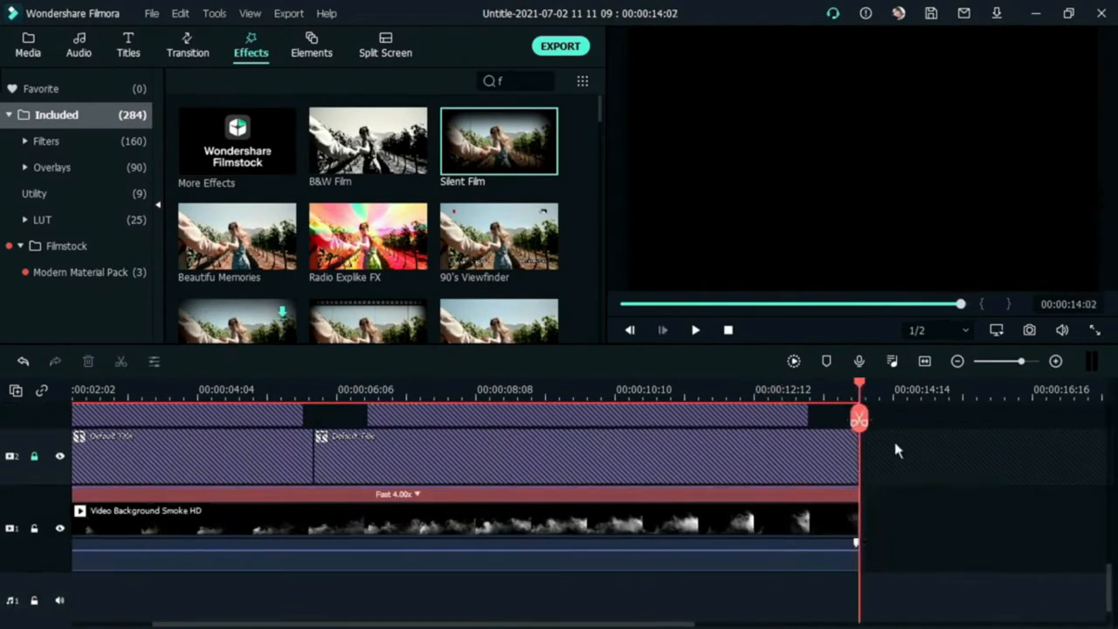
{"action": "key", "text": "ctrl+z"}
Step: Unlock tracks 2 and 3 and cut their CLASS title texts back to the word's opening letters
{"action": "scroll", "coordinate": [774, 493], "scroll_direction": "up", "scroll_amount": 2}
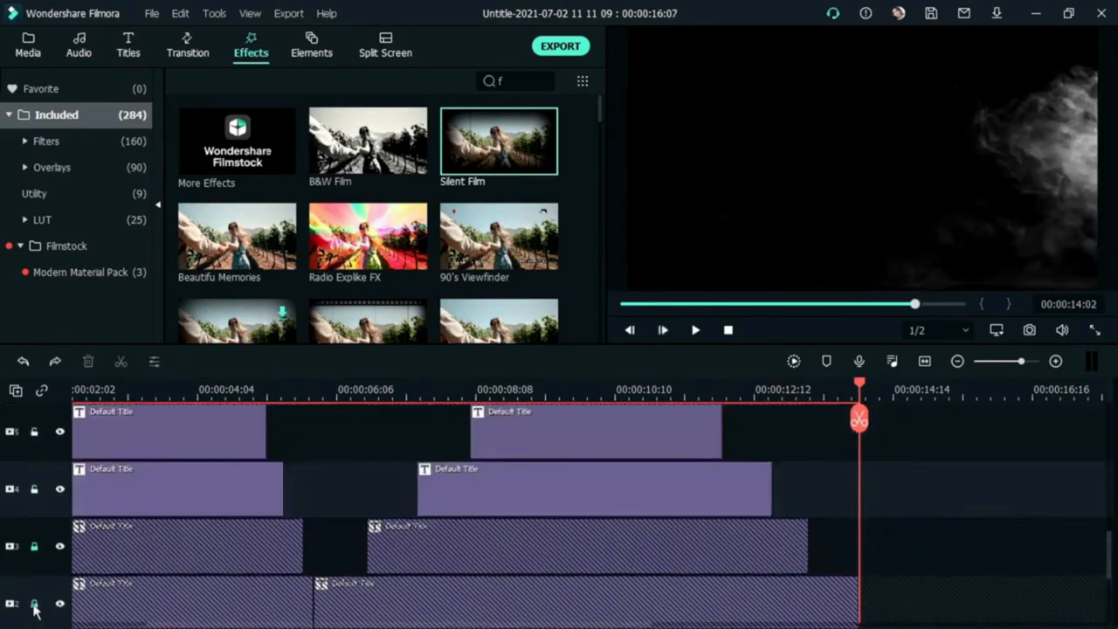
{"action": "left_click", "coordinate": [34, 603]}
{"action": "left_click", "coordinate": [34, 547]}
{"action": "double_click", "coordinate": [612, 599]}
{"action": "mouse_move", "coordinate": [330, 161]}
{"action": "left_mouse_down"}
{"action": "mouse_move", "coordinate": [307, 160]}
{"action": "mouse_move", "coordinate": [317, 160]}
{"action": "left_mouse_up"}
{"action": "key", "text": "BackSpace"}
{"action": "double_click", "coordinate": [577, 524]}
{"action": "key", "text": "BackSpace"}
Step: Shorten the title text on track 4 to CLA and edit the track 5 title's text to continue the sequence
{"action": "double_click", "coordinate": [594, 489]}
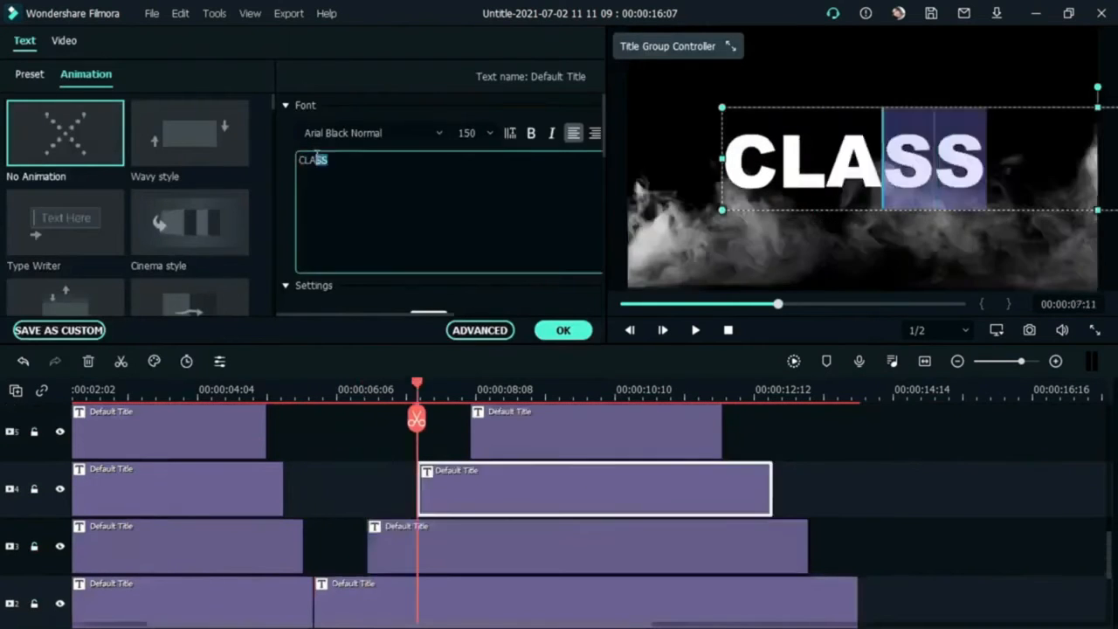
{"action": "key", "text": "BackSpace"}
{"action": "left_click", "coordinate": [603, 459]}
{"action": "double_click", "coordinate": [601, 457]}
{"action": "left_click", "coordinate": [564, 330]}
Step: Play the letter-by-letter CLASS reveal and check it against the stacked title tracks
{"action": "left_click", "coordinate": [355, 391]}
{"action": "scroll", "coordinate": [571, 559], "scroll_direction": "down", "scroll_amount": 1}
{"action": "key", "text": "space"}
{"action": "scroll", "coordinate": [571, 567], "scroll_direction": "down", "scroll_amount": 3}
{"action": "key", "text": "space"}
{"action": "scroll", "coordinate": [682, 577], "scroll_direction": "up", "scroll_amount": 3}
{"action": "key", "text": "space"}
{"action": "key", "text": "space"}
Step: Shorten the CLASS section titles on tracks 5 and 6 to end at 00:00:10:01 and trim the track 4 title's end
{"action": "left_click_drag", "start_coordinate": [688, 476], "coordinate": [616, 476]}
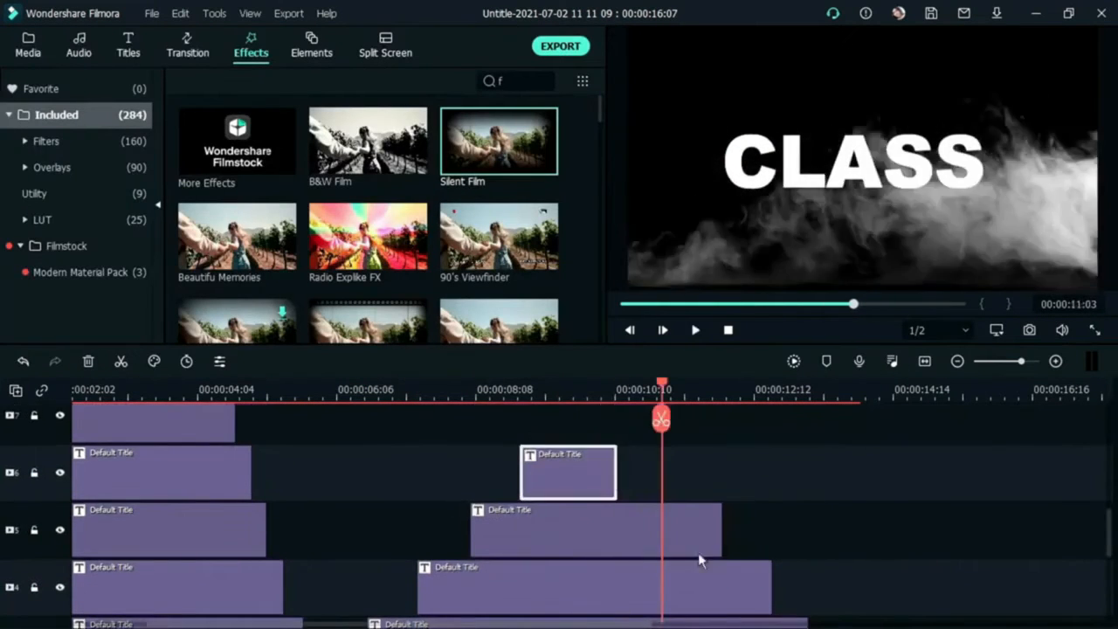
{"action": "left_click_drag", "start_coordinate": [721, 529], "coordinate": [644, 529]}
{"action": "left_click", "coordinate": [769, 594]}
{"action": "left_click", "coordinate": [536, 395]}
{"action": "key", "text": "space"}
{"action": "key", "text": "space"}
{"action": "left_click_drag", "start_coordinate": [616, 477], "coordinate": [588, 481]}
{"action": "left_click", "coordinate": [579, 581]}
{"action": "left_click_drag", "start_coordinate": [644, 530], "coordinate": [589, 530]}
{"action": "scroll", "coordinate": [634, 614], "scroll_direction": "down", "scroll_amount": 3}
{"action": "left_click_drag", "start_coordinate": [771, 516], "coordinate": [749, 516]}
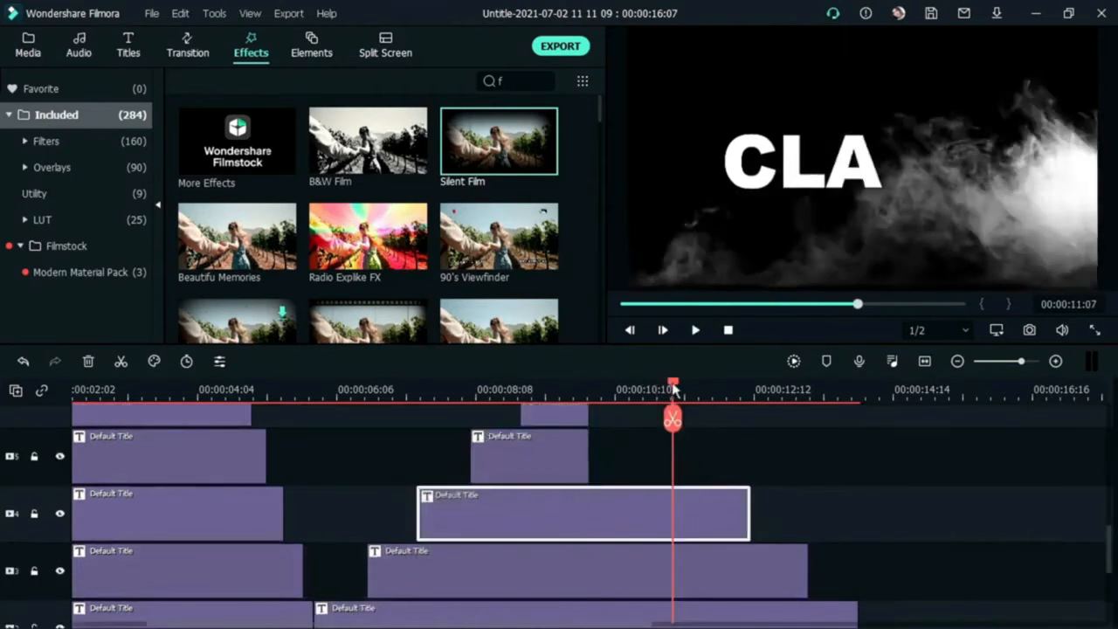
Step: Cut the titles on tracks 2 to 4 at 00:00:10:01 and delete the parts after the cut
{"action": "left_click", "coordinate": [590, 394]}
{"action": "left_click", "coordinate": [590, 420]}
{"action": "scroll", "coordinate": [675, 513], "scroll_direction": "down", "scroll_amount": 2}
{"action": "left_click", "coordinate": [661, 580]}
{"action": "key", "text": "ctrl+b"}
{"action": "left_click", "coordinate": [677, 522], "text": "ctrl"}
{"action": "key", "text": "Delete"}
Step: Copy the full CLASS title and place the copy on track 2 starting at 00:00:10:01
{"action": "left_click", "coordinate": [555, 450]}
{"action": "key", "text": "ctrl+c"}
{"action": "key", "text": "ctrl+v"}
{"action": "left_click_drag", "start_coordinate": [618, 452], "coordinate": [769, 558]}
{"action": "left_click_drag", "start_coordinate": [659, 386], "coordinate": [590, 389]}
Step: Open the Shared Media collection in the media library
{"action": "scroll", "coordinate": [385, 236], "scroll_direction": "down", "scroll_amount": 10}
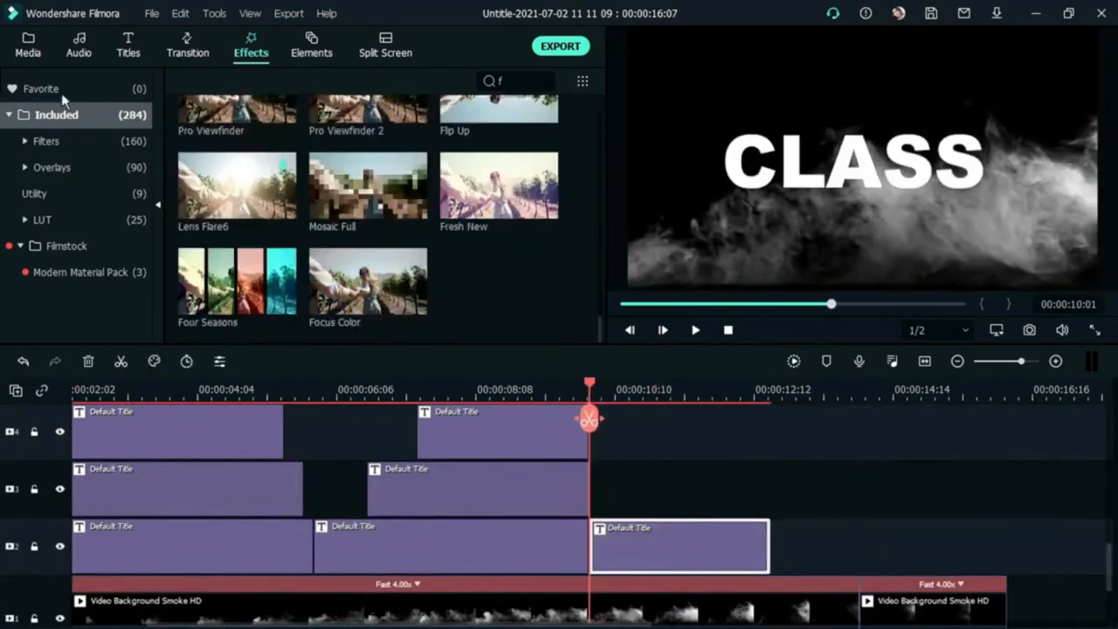
{"action": "left_click", "coordinate": [28, 45]}
{"action": "left_click", "coordinate": [96, 133]}
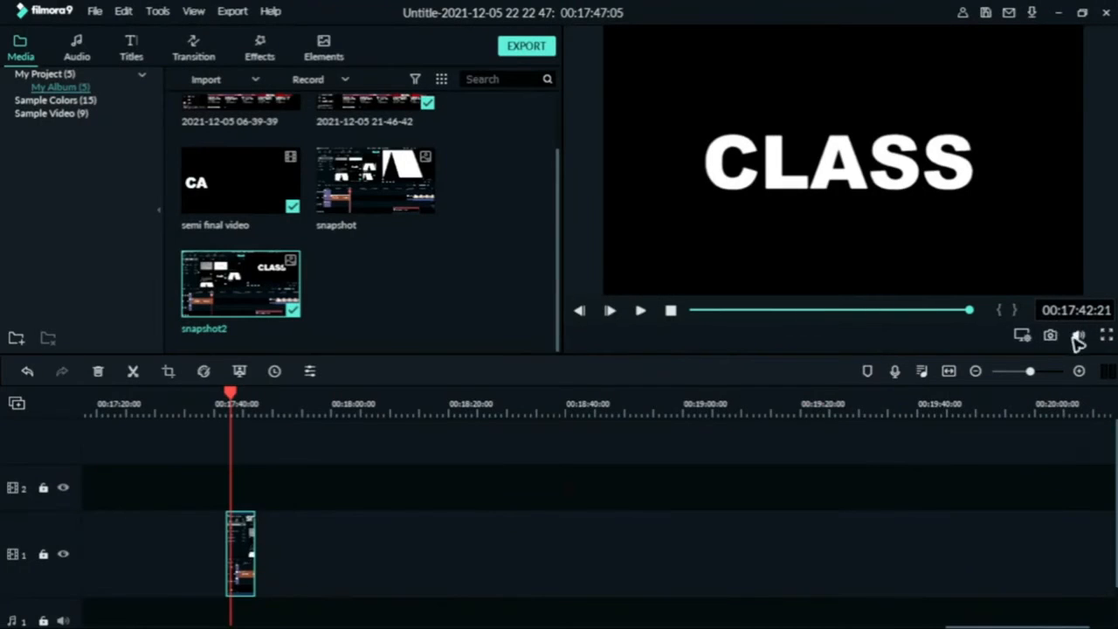
Step: In the Filmora9 project, snapshot the CLASS frame and place it on track 1 at 00:17:42:21 in place of the still clip
{"action": "left_click", "coordinate": [1053, 337]}
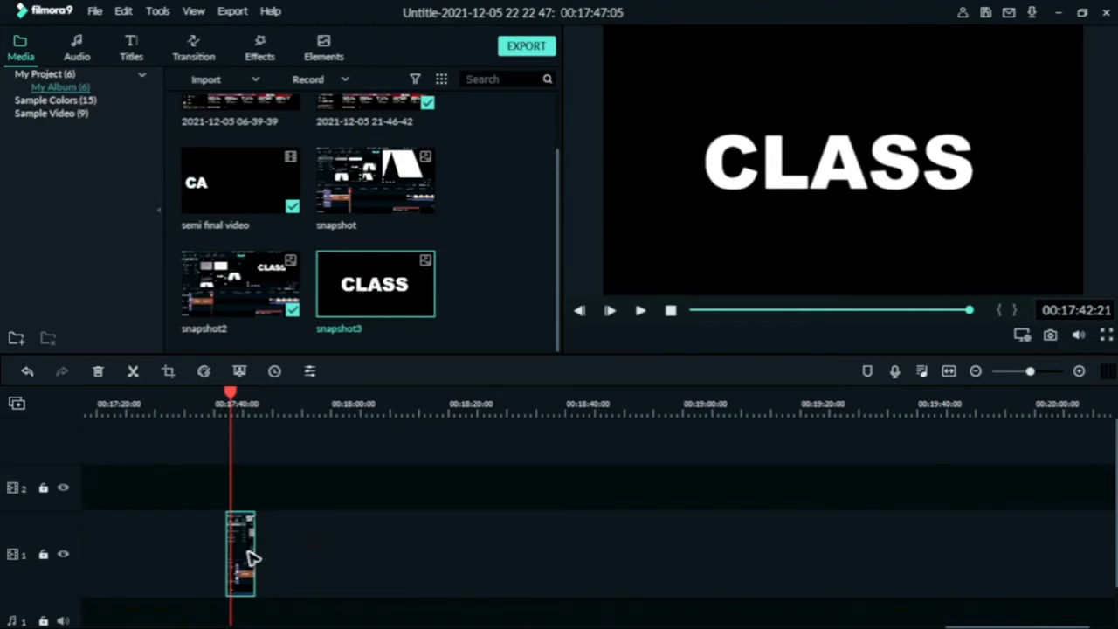
{"action": "key", "text": "Delete"}
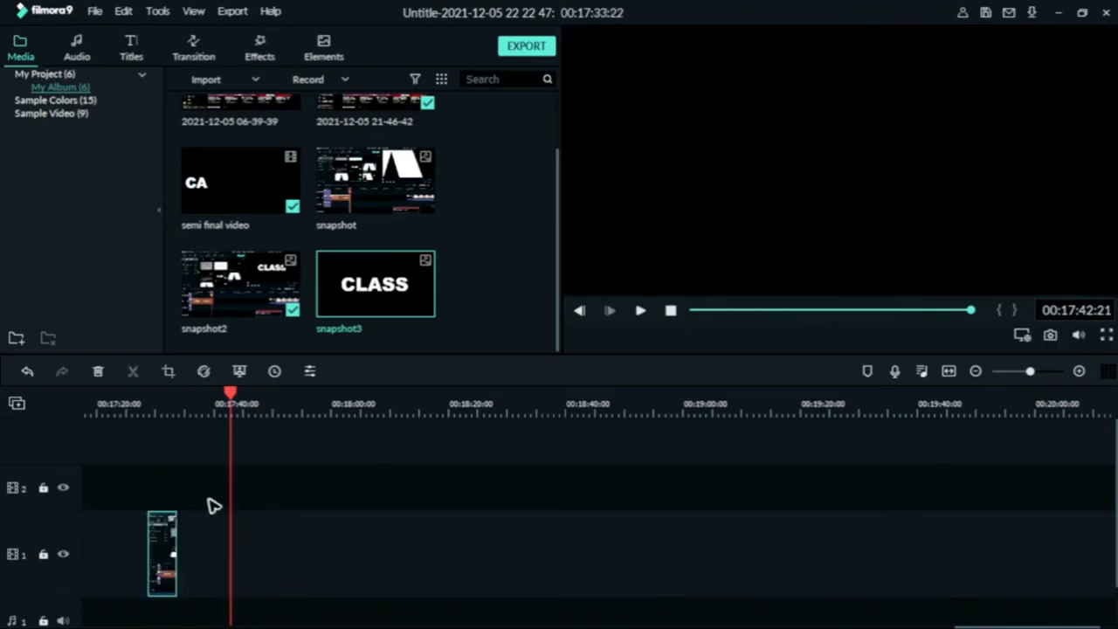
{"action": "left_click_drag", "start_coordinate": [259, 577], "coordinate": [238, 587]}
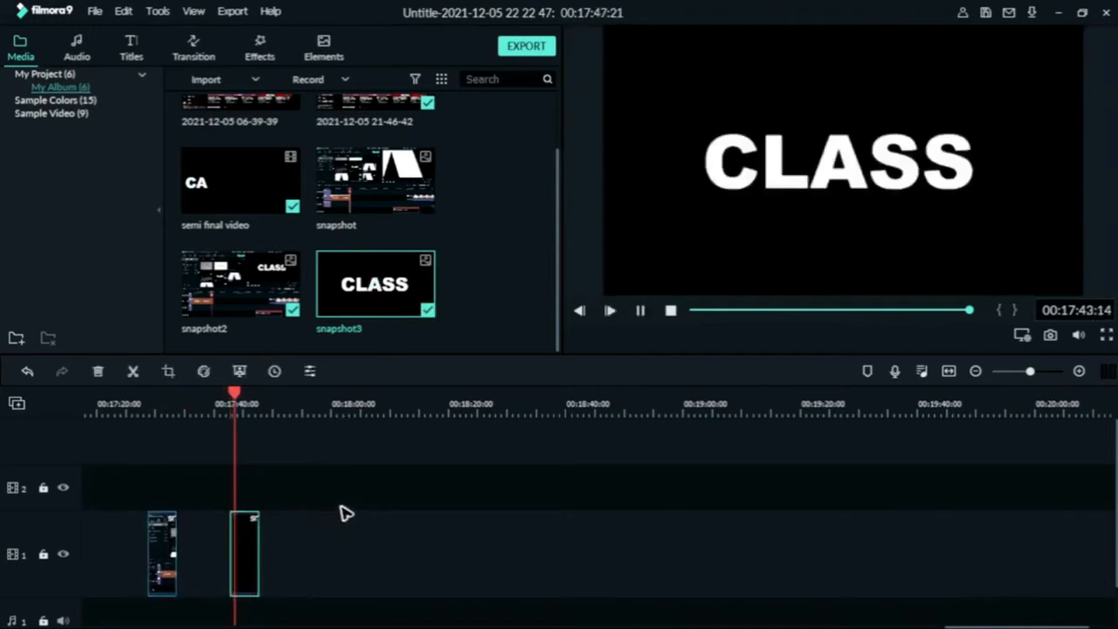
{"action": "key", "text": "space"}
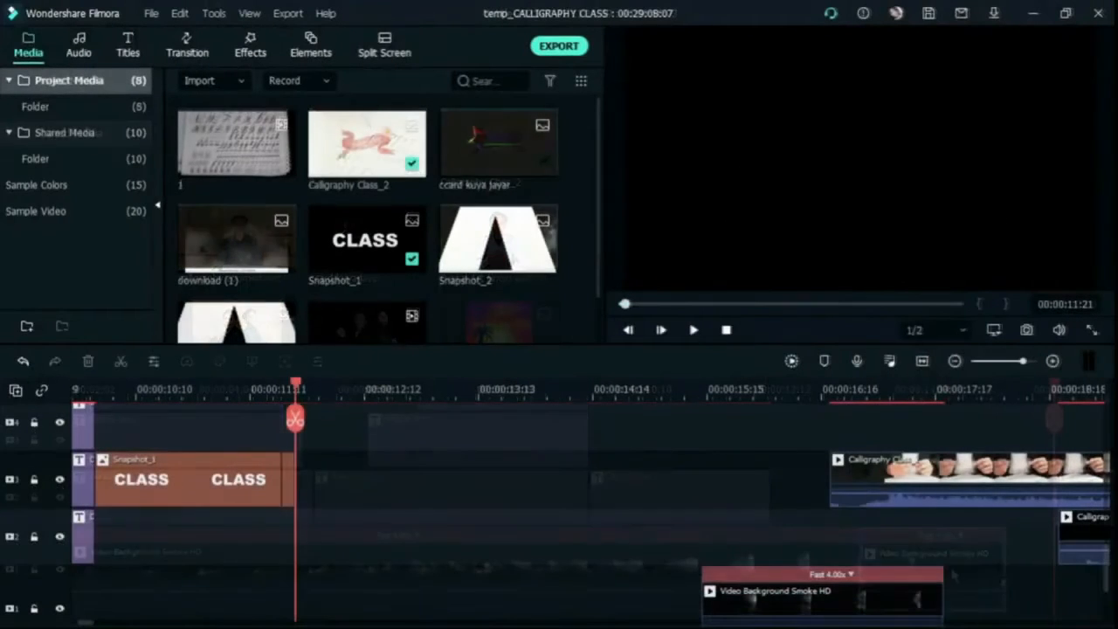
Step: Remove the short leftover clip after Snapshot_1 on track 3 and play Snapshot_1's zoom into the word CLASS
{"action": "left_click", "coordinate": [282, 390]}
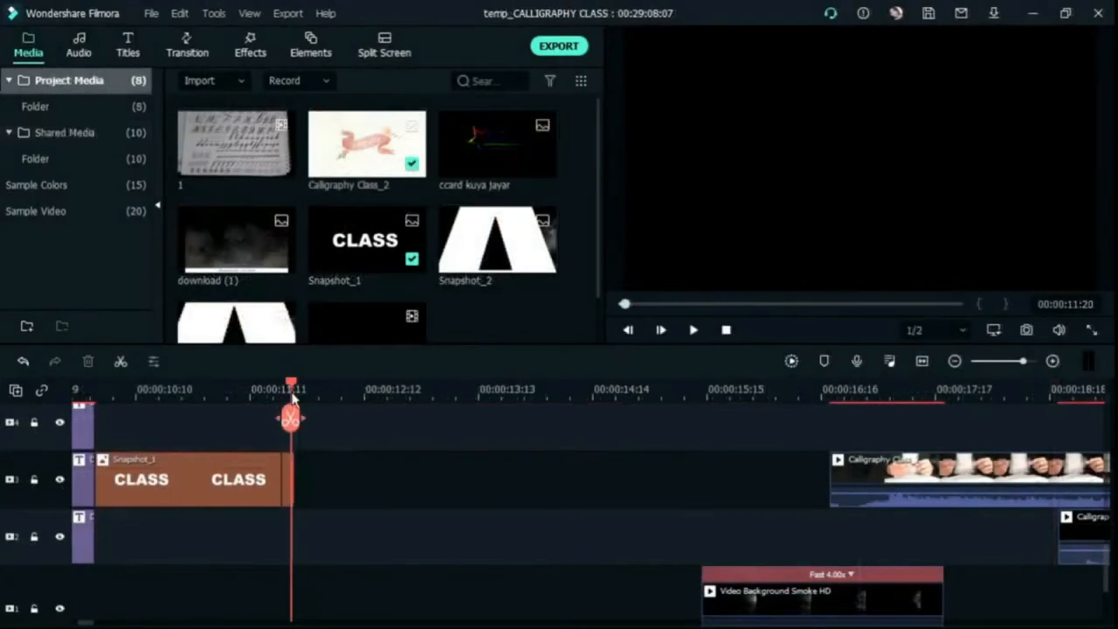
{"action": "left_click_drag", "start_coordinate": [289, 478], "coordinate": [281, 478]}
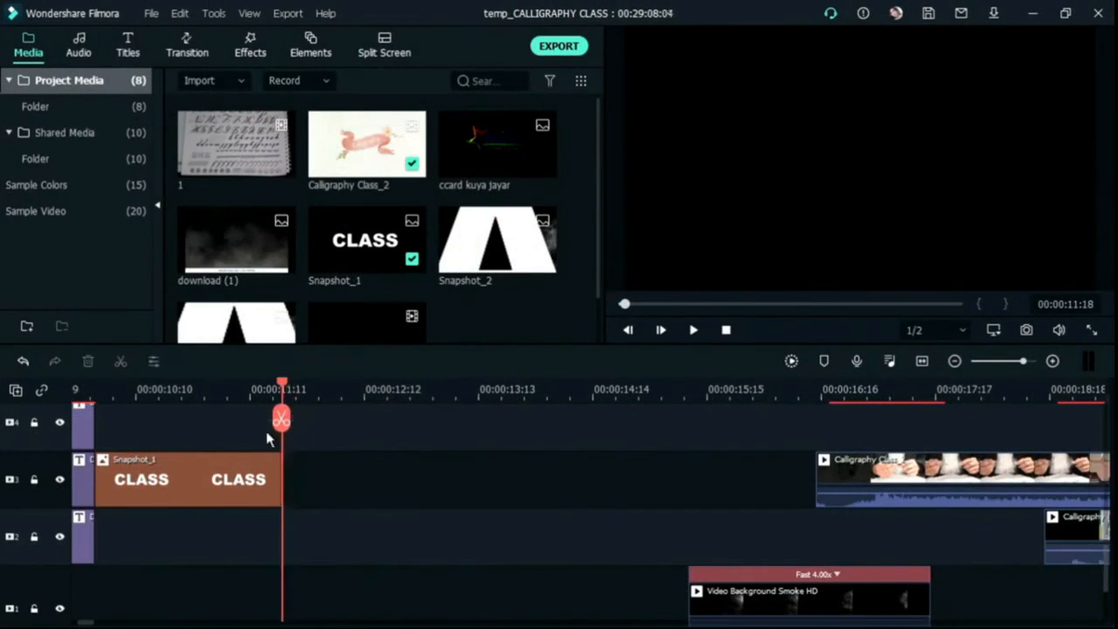
{"action": "left_click_drag", "start_coordinate": [286, 386], "coordinate": [137, 387]}
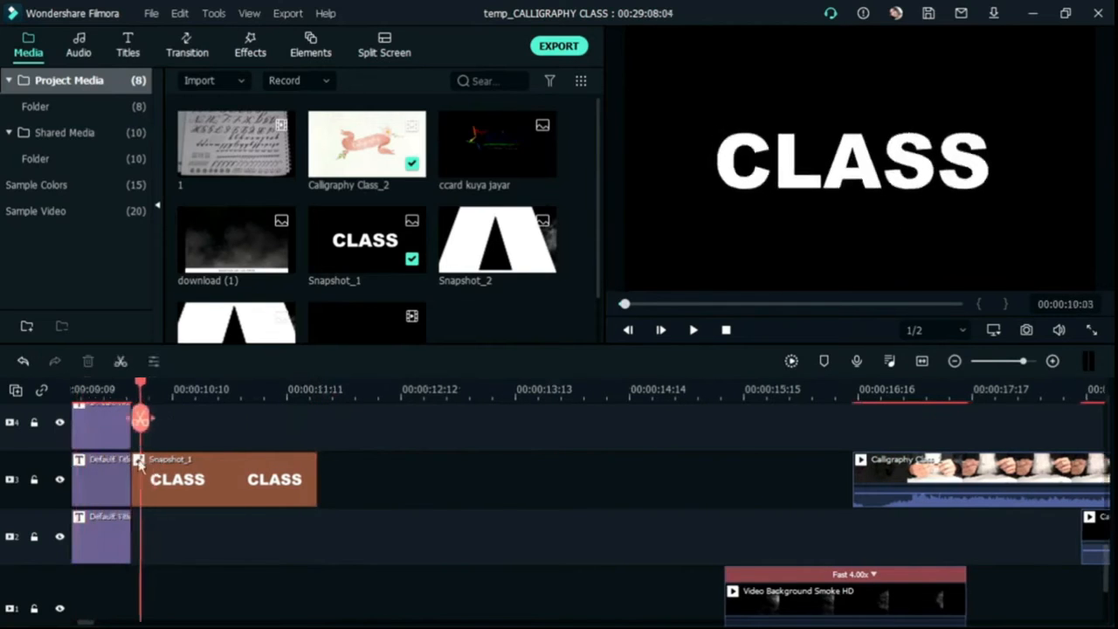
{"action": "key", "text": "space"}
{"action": "left_click", "coordinate": [240, 500]}
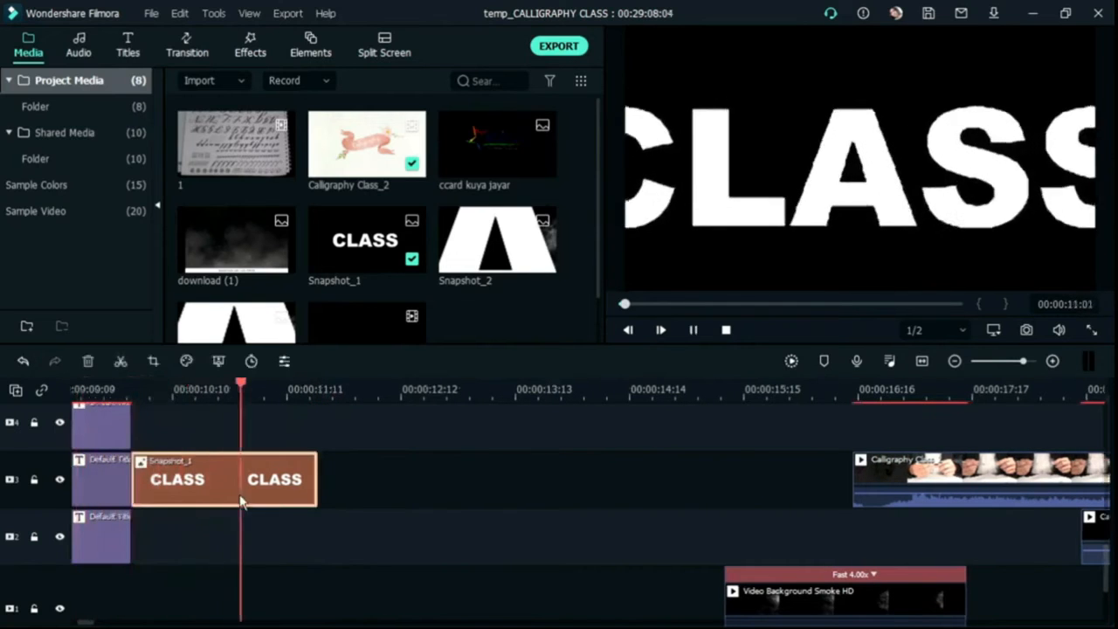
{"action": "key", "text": "space"}
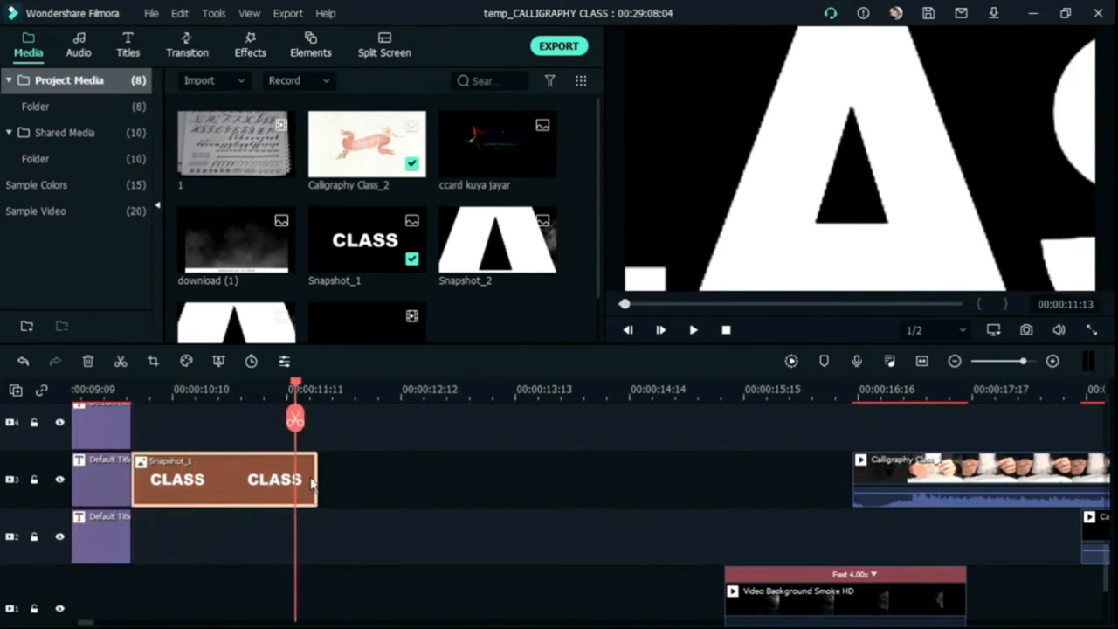
Step: Take a snapshot of the zoomed frame at 00:00:11:17 and delete Snapshot_2 from the project media
{"action": "left_click_drag", "start_coordinate": [295, 393], "coordinate": [317, 402]}
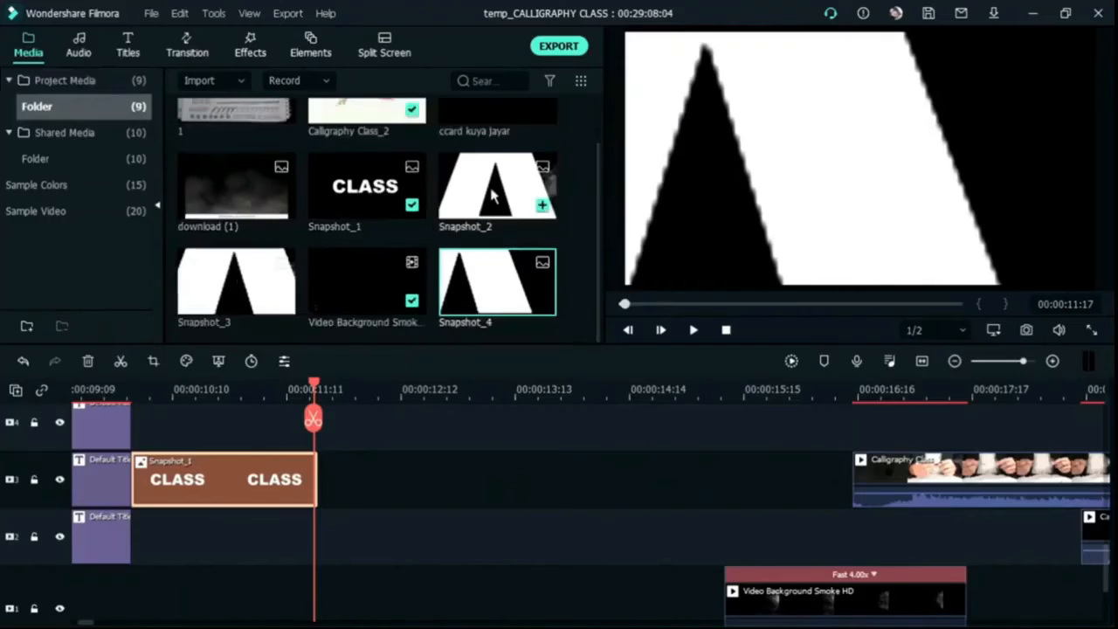
{"action": "left_click", "coordinate": [492, 198]}
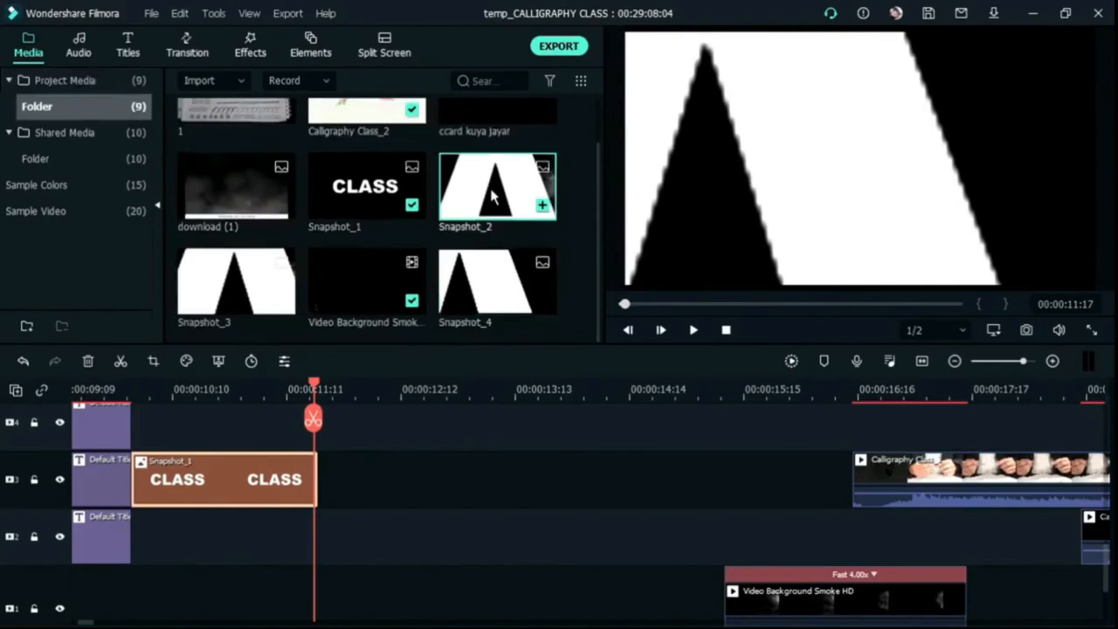
{"action": "key", "text": "Delete"}
Step: Place the Snapshot_4 image directly after Snapshot_1 on track 3 and play across the join
{"action": "left_click_drag", "start_coordinate": [367, 281], "coordinate": [373, 500]}
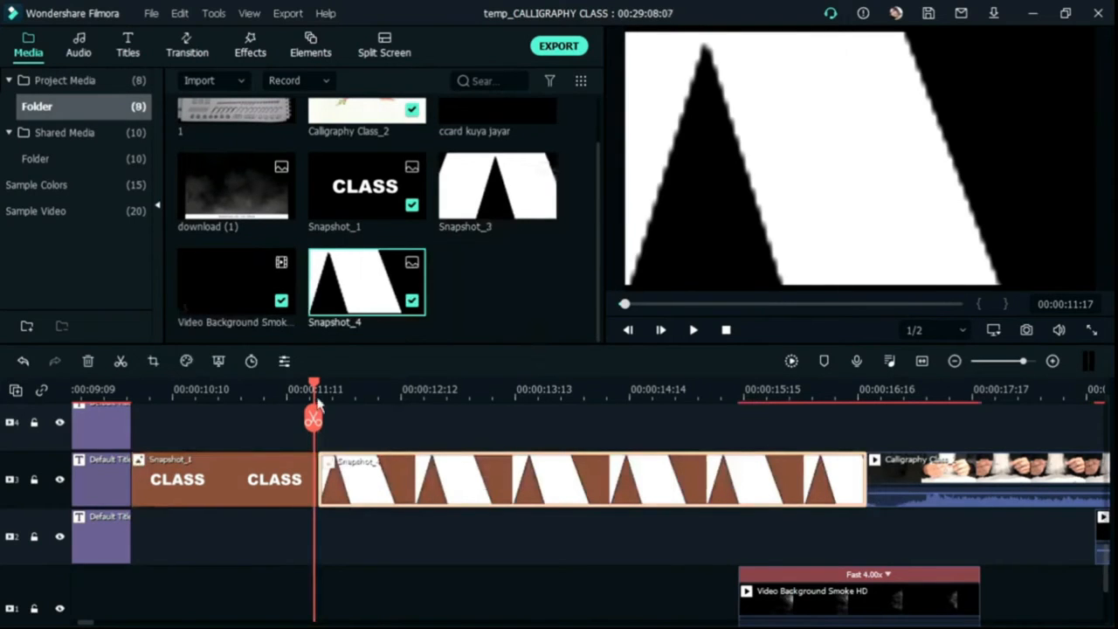
{"action": "left_click_drag", "start_coordinate": [312, 397], "coordinate": [265, 421]}
{"action": "key", "text": "space"}
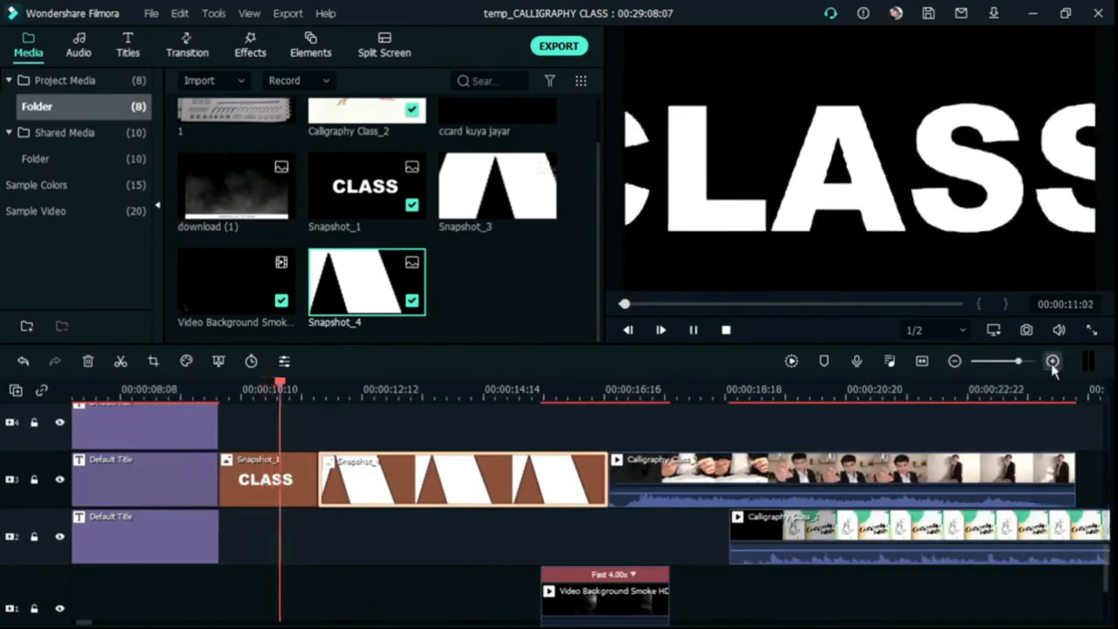
Step: Shorten Snapshot_4 on track 3 to a few frames between Snapshot_1 and Calligraphy Class_2, and play the sequence
{"action": "left_click_drag", "start_coordinate": [1020, 363], "coordinate": [1030, 364]}
{"action": "key", "text": "space"}
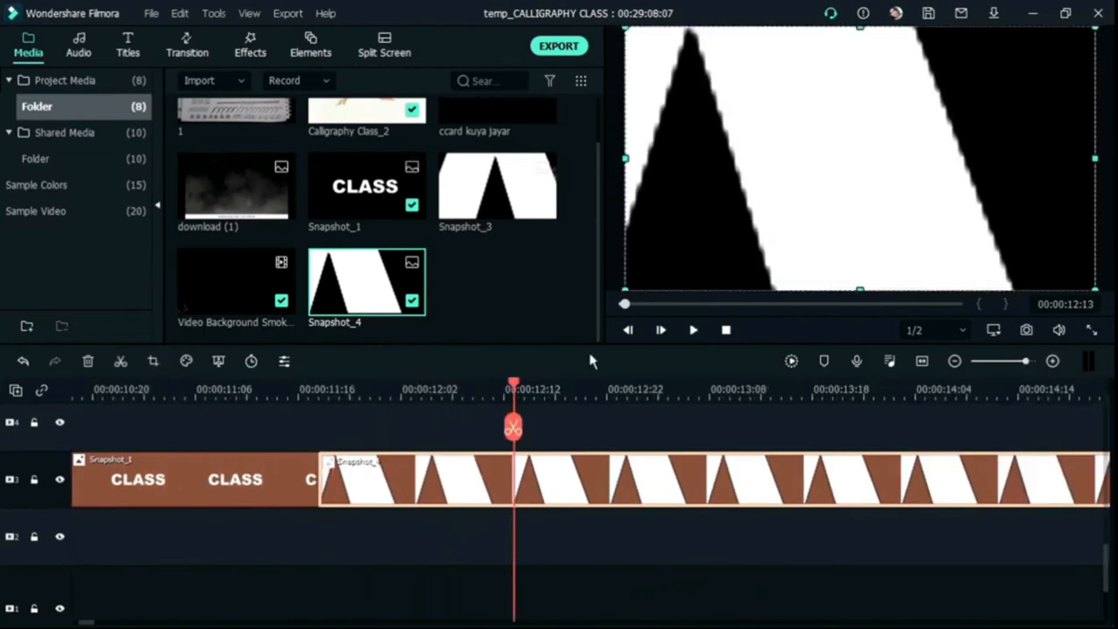
{"action": "key", "text": "ctrl+z"}
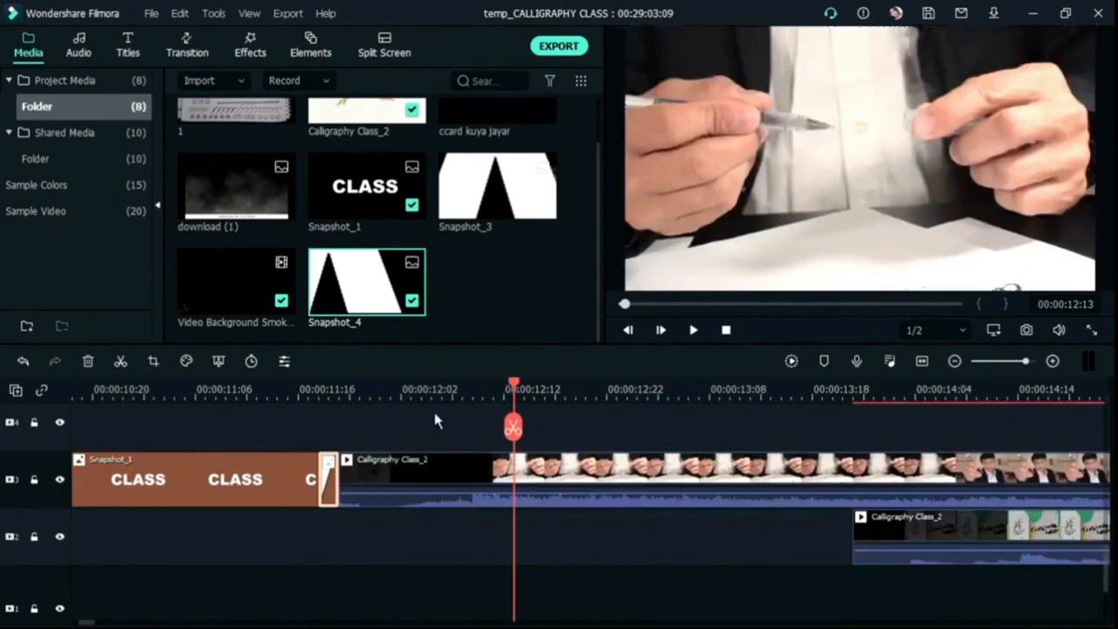
{"action": "left_click", "coordinate": [148, 480]}
{"action": "key", "text": "space"}
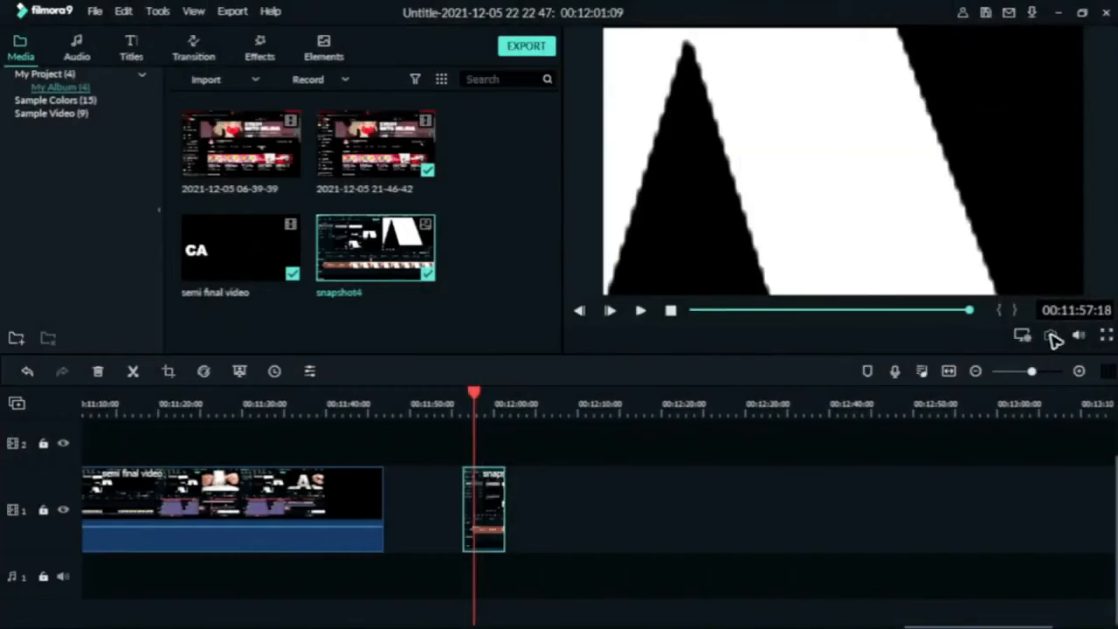
Step: In the Filmora9 project, snapshot the frame at 00:11:57:18 and place it on track 1 there in place of the snapshot4 clip
{"action": "left_click", "coordinate": [1055, 339]}
{"action": "left_click_drag", "start_coordinate": [240, 336], "coordinate": [481, 515]}
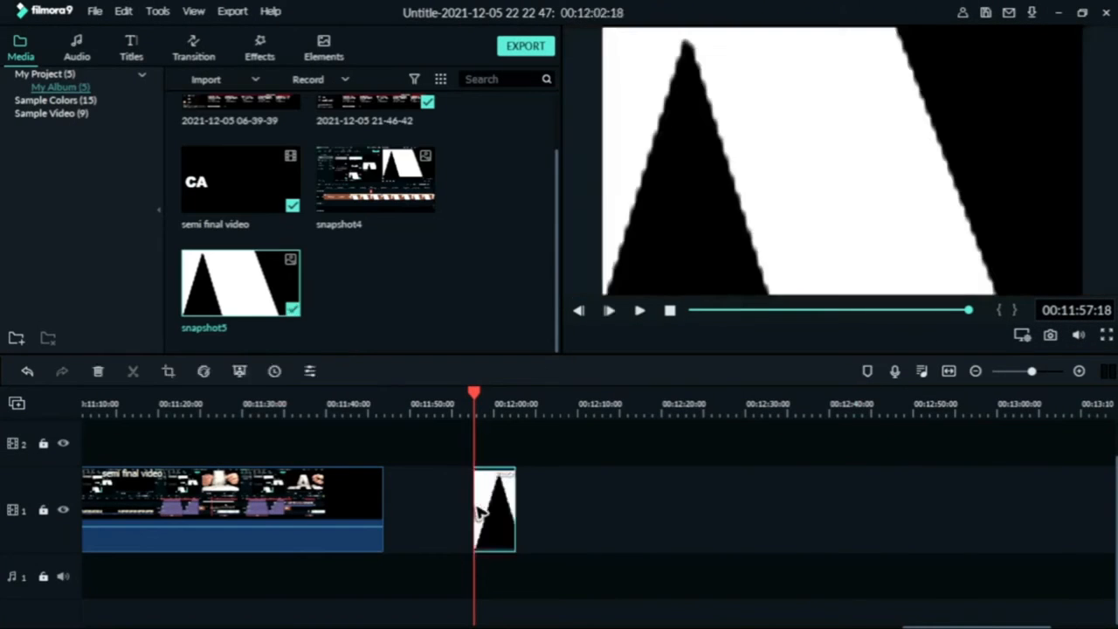
{"action": "key", "text": "space"}
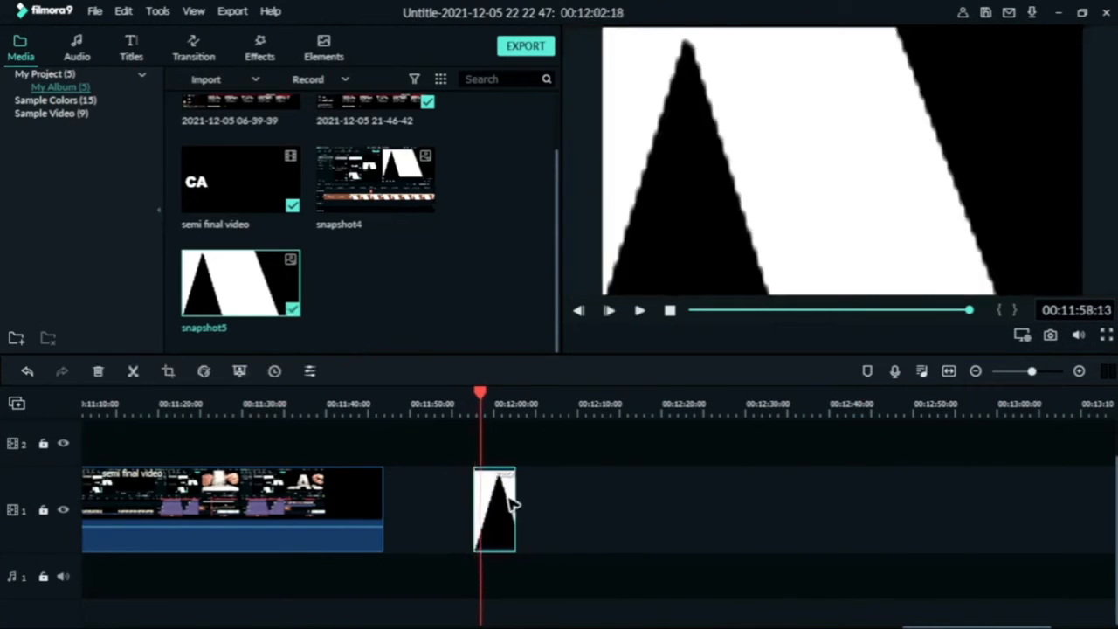
Step: Trim the snapshot5 clip on track 1 to end at 00:11:59:00 and return the playhead to its start
{"action": "left_click_drag", "start_coordinate": [514, 505], "coordinate": [484, 505]}
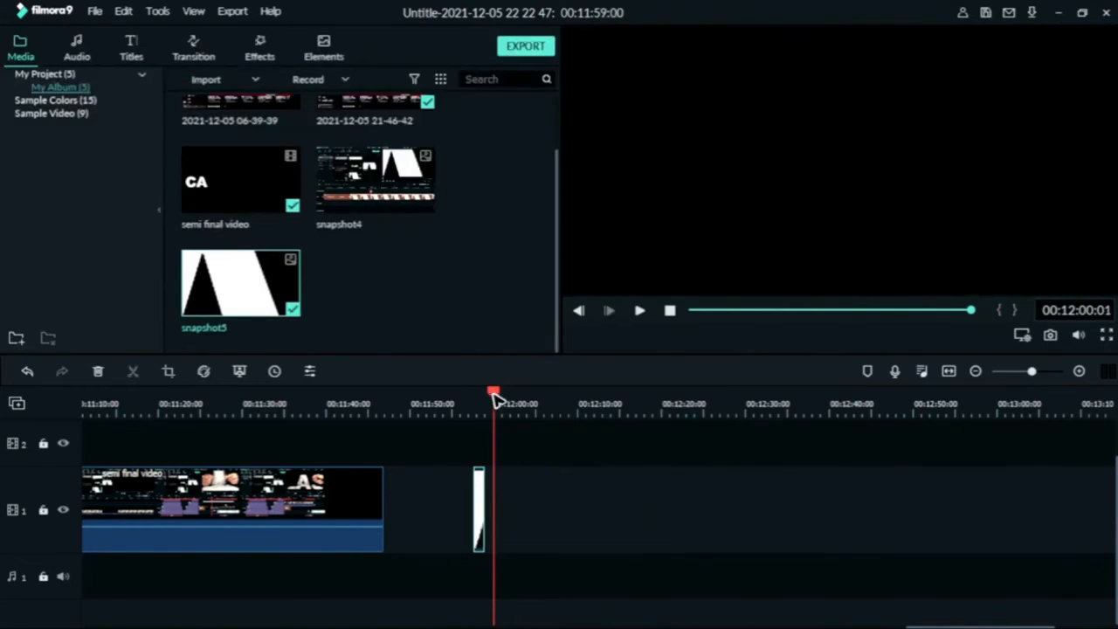
{"action": "key", "text": "space"}
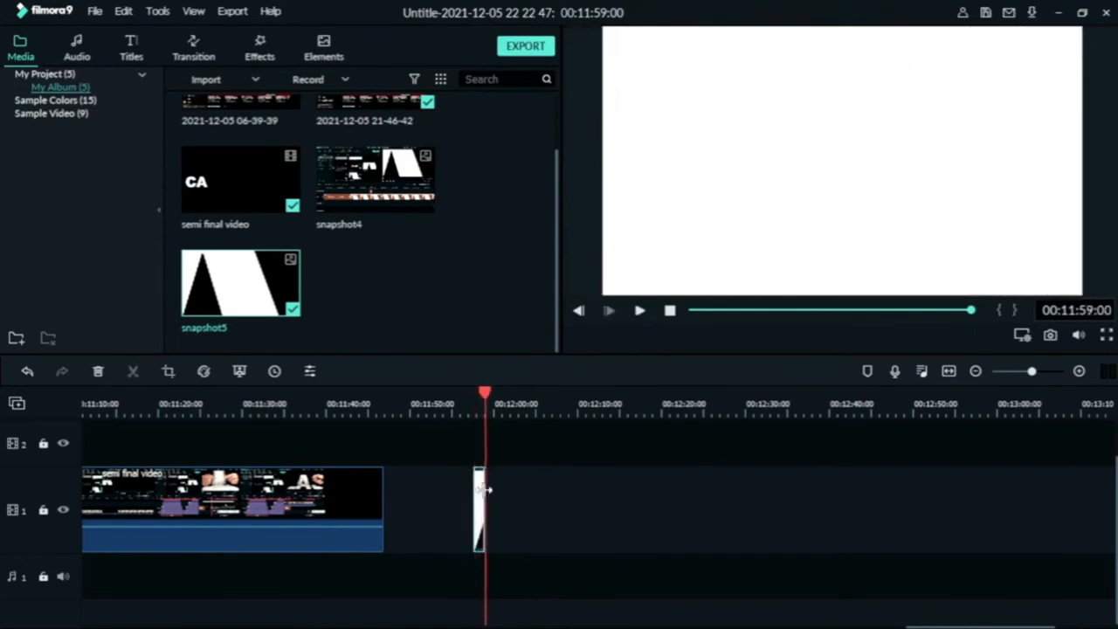
{"action": "left_click_drag", "start_coordinate": [486, 398], "coordinate": [475, 403]}
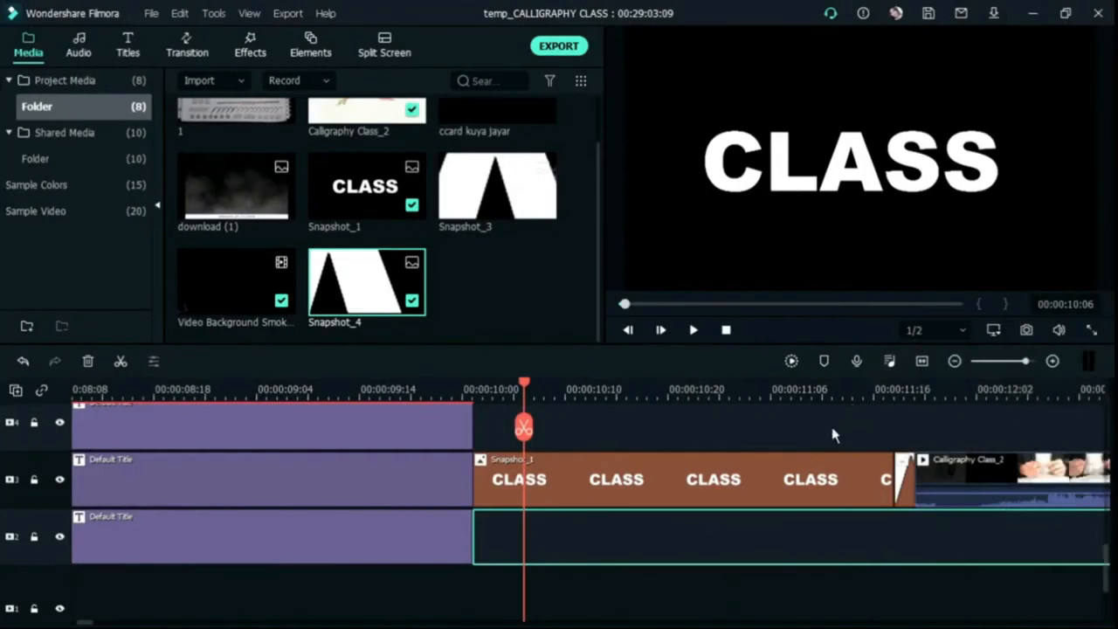
Step: In the temp_CALLIGRAPHY CLASS project, play the CLASS zoom and set Snapshot_1's blending mode to Multiply at 100% opacity
{"action": "key", "text": "space"}
{"action": "left_click", "coordinate": [516, 490]}
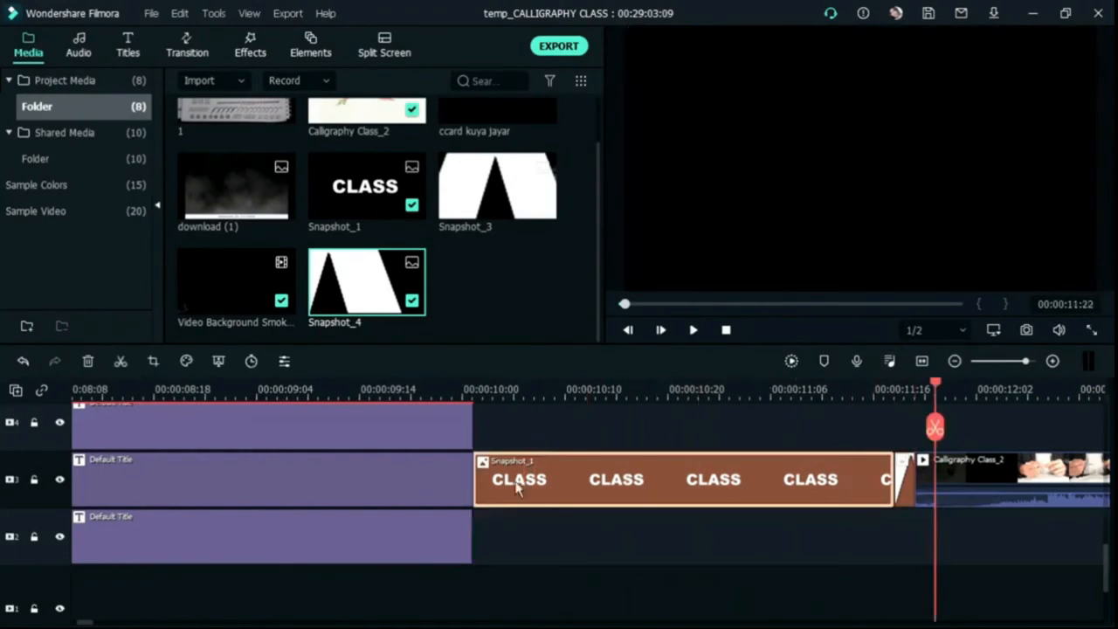
{"action": "double_click", "coordinate": [690, 489]}
{"action": "left_click", "coordinate": [41, 206]}
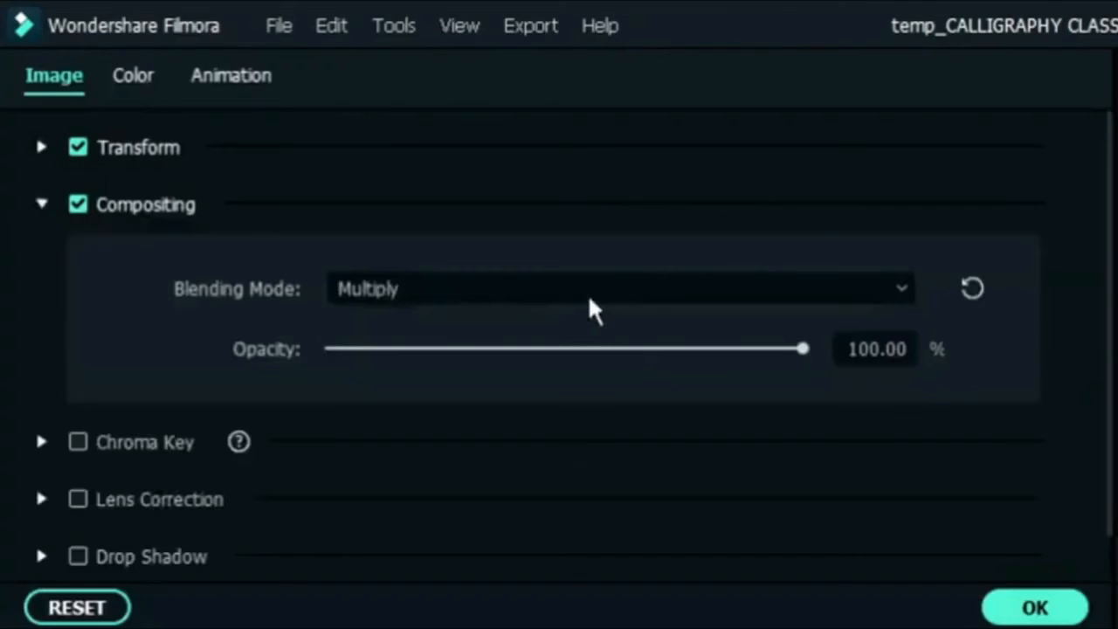
{"action": "left_click", "coordinate": [1066, 612]}
Step: Move the Calligraphy Class_2 clip from track 3 to track 4 so it starts together with Snapshot_1, and return the playhead there
{"action": "left_click", "coordinate": [1040, 476]}
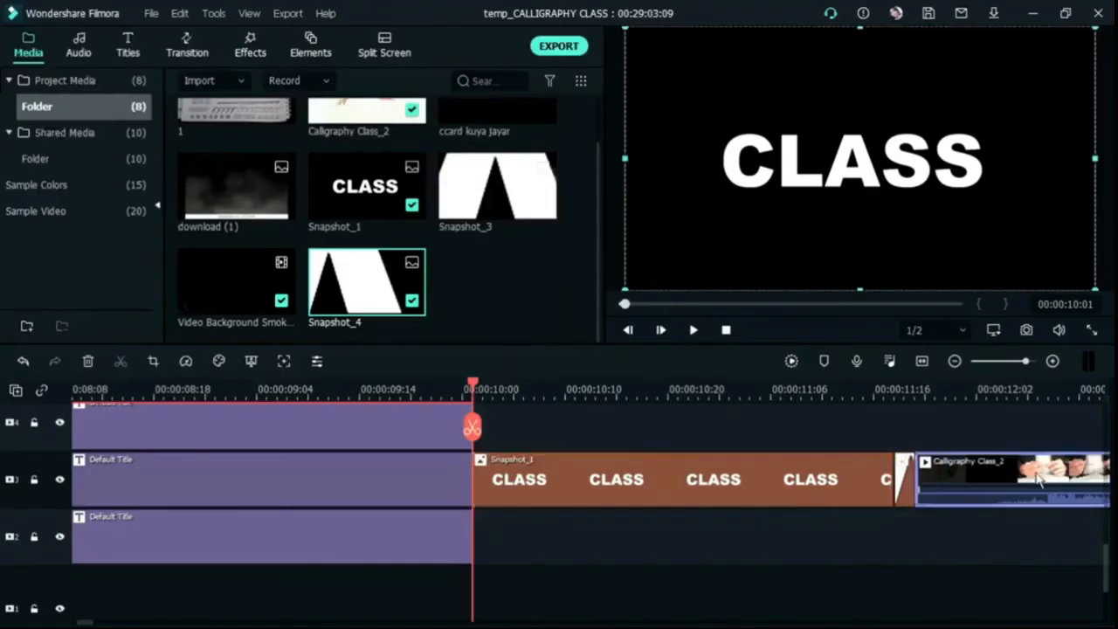
{"action": "left_click_drag", "start_coordinate": [1040, 476], "coordinate": [358, 585]}
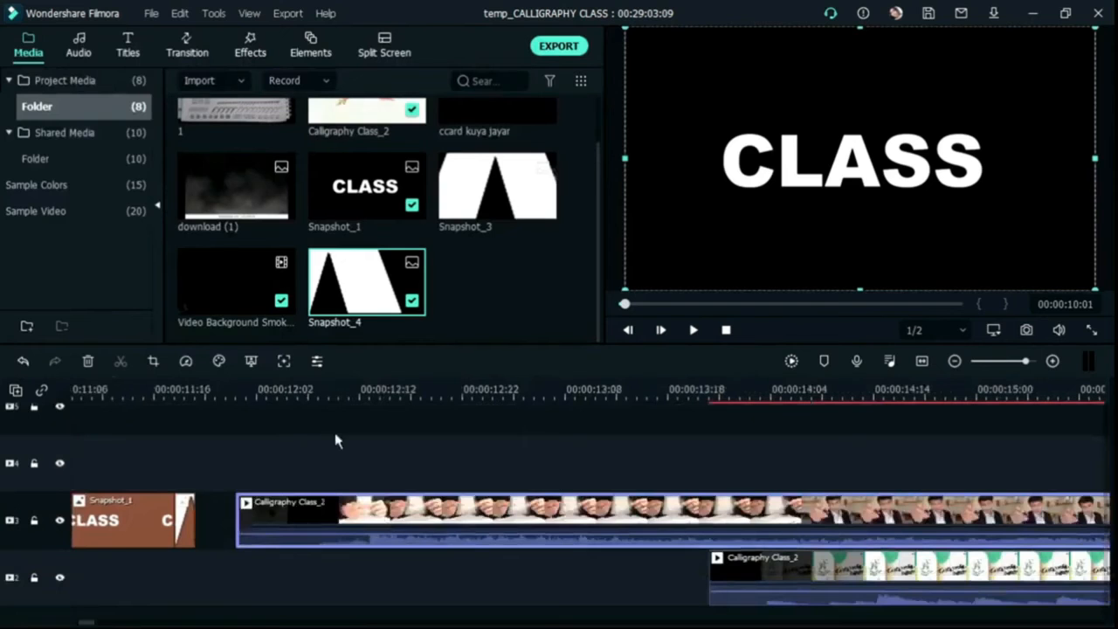
{"action": "left_click", "coordinate": [626, 305]}
{"action": "scroll", "coordinate": [367, 454], "scroll_direction": "down", "scroll_amount": 5}
{"action": "left_click_drag", "start_coordinate": [346, 393], "coordinate": [364, 495]}
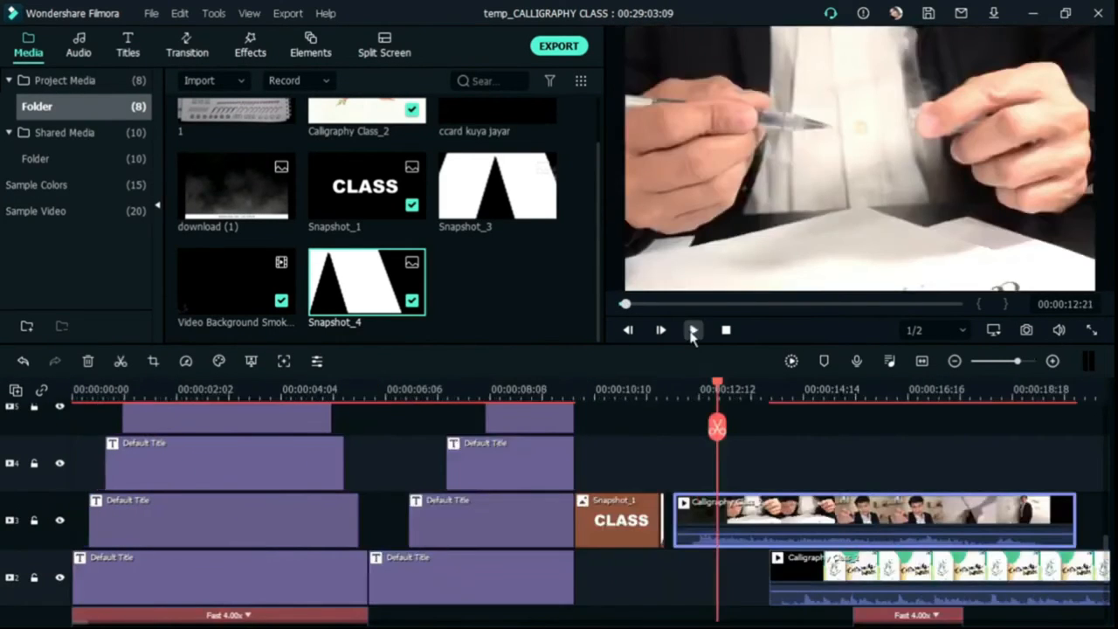
{"action": "left_click", "coordinate": [693, 334]}
{"action": "left_click", "coordinate": [694, 336]}
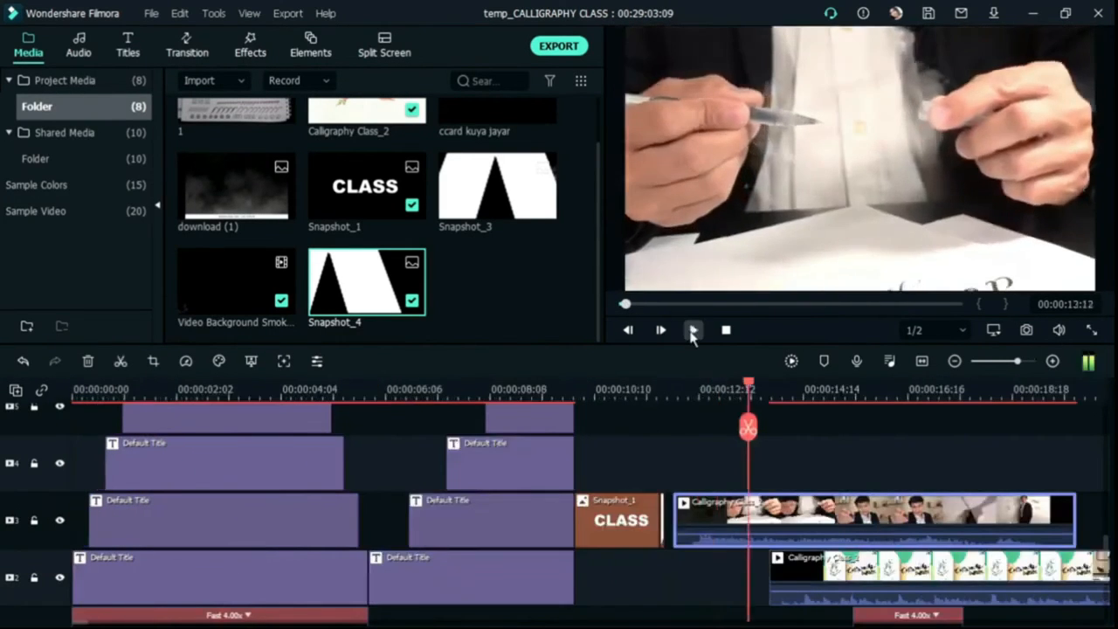
{"action": "left_click_drag", "start_coordinate": [976, 519], "coordinate": [879, 479]}
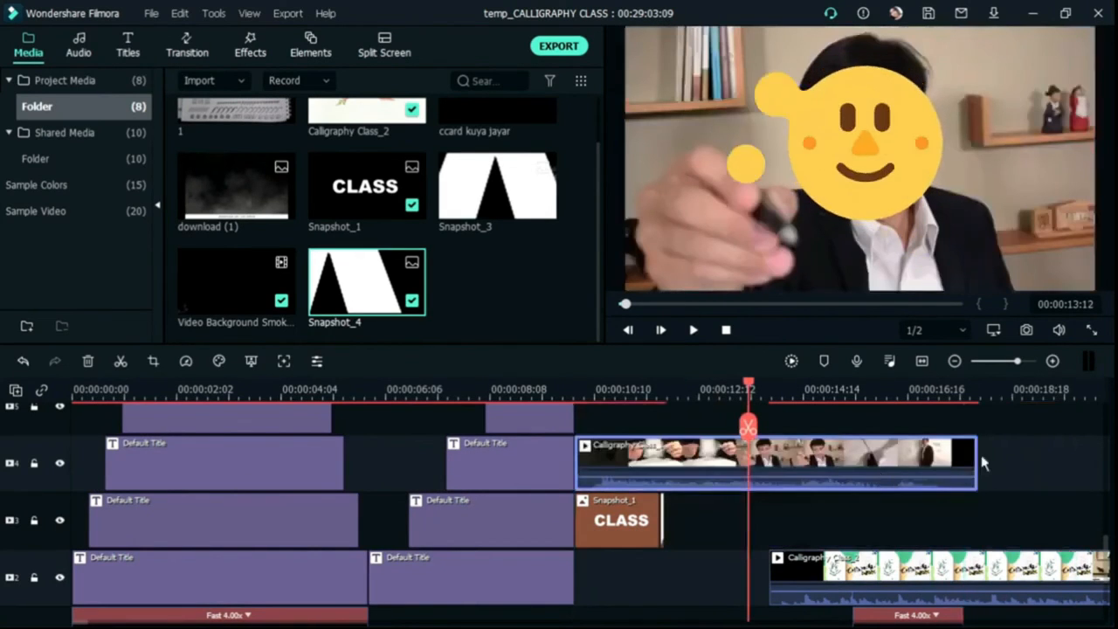
{"action": "left_click_drag", "start_coordinate": [749, 390], "coordinate": [569, 454]}
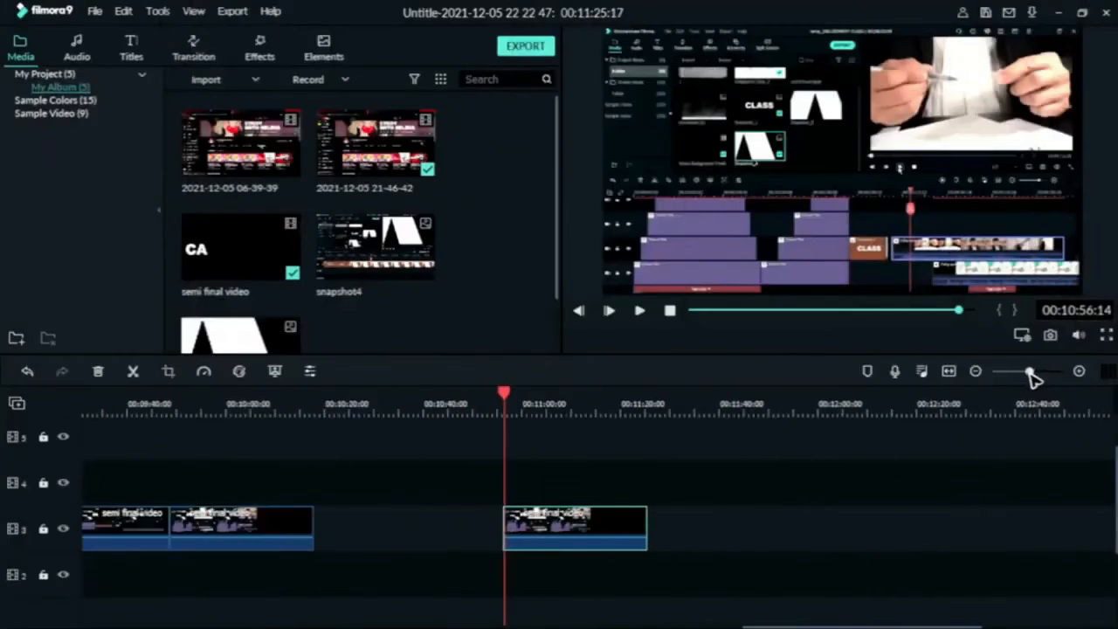
Step: In the Filmora9 project, add the Chromatic Aberration effect on track 4 at 00:10:56:14 above the semi final video clip and play it
{"action": "left_click_drag", "start_coordinate": [979, 375], "coordinate": [1034, 375]}
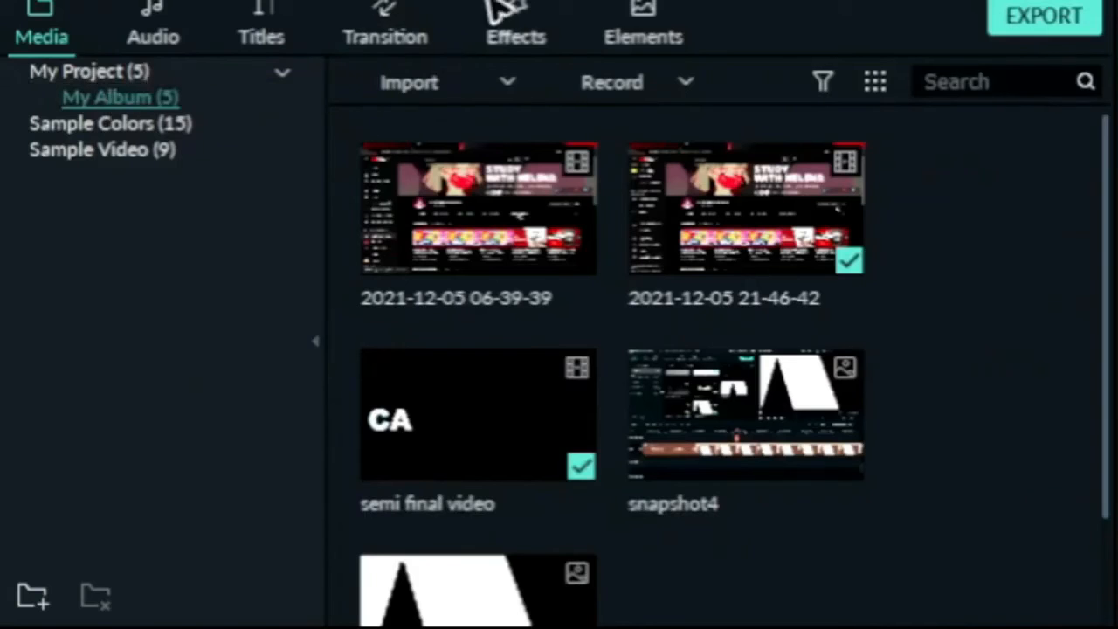
{"action": "left_click", "coordinate": [507, 13]}
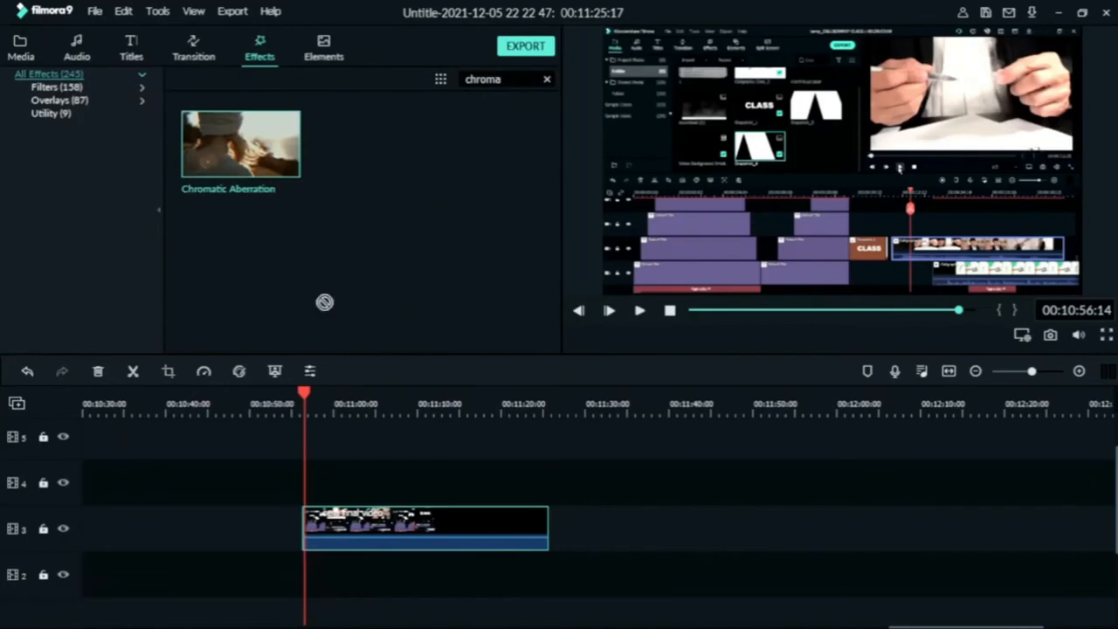
{"action": "left_click_drag", "start_coordinate": [324, 302], "coordinate": [309, 485]}
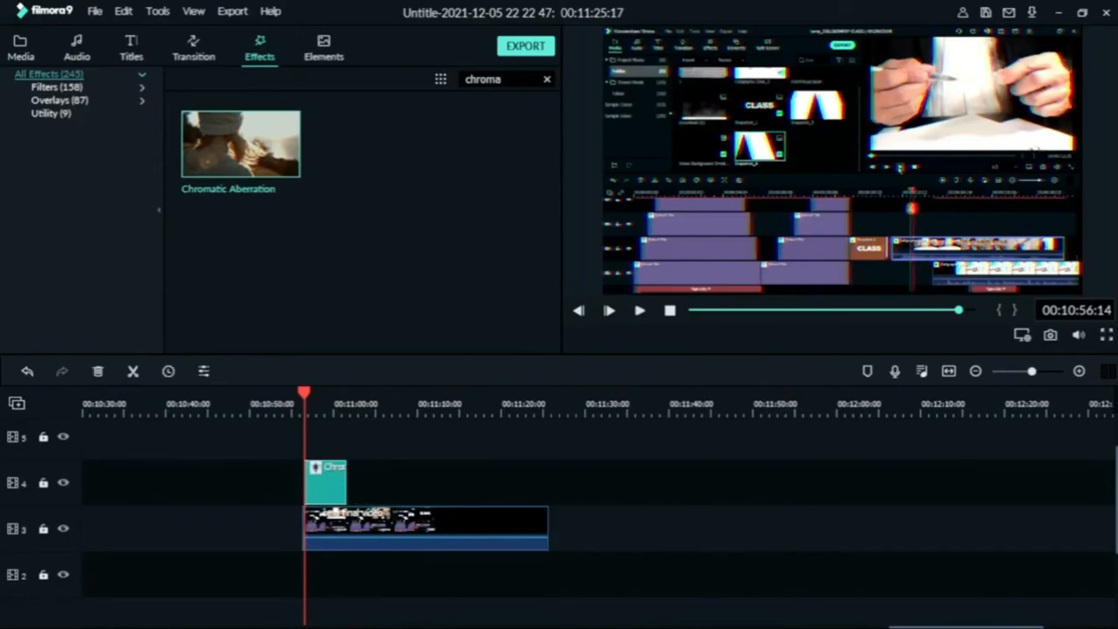
{"action": "key", "text": "space"}
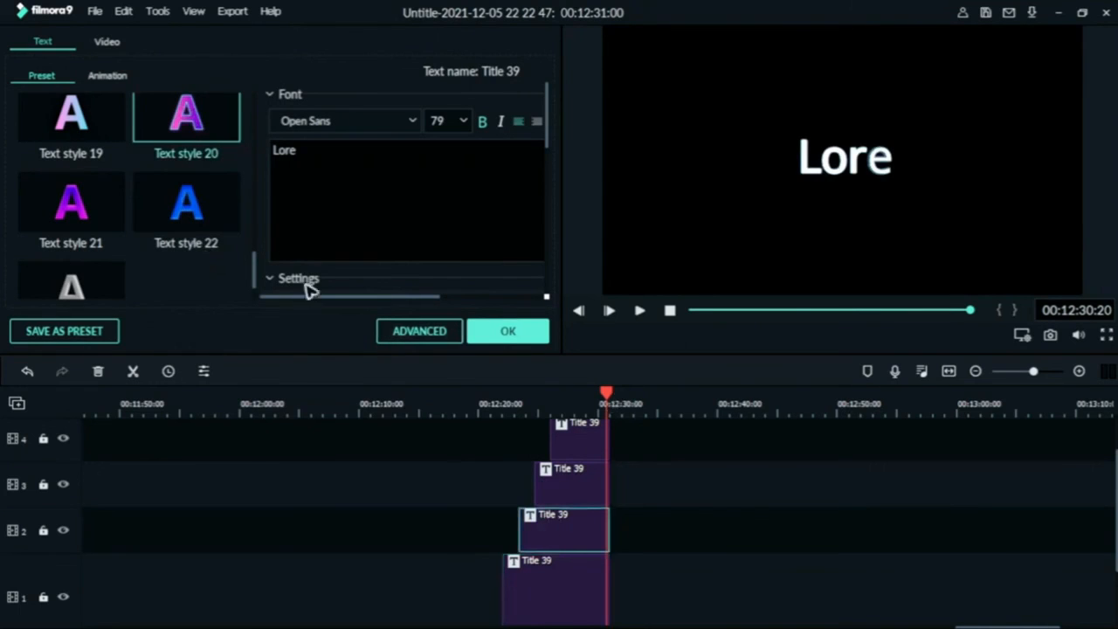
Step: Play the staggered Lore title reveal and trim the ends of the four stacked Title 39 clips to 00:12:26:00
{"action": "left_click", "coordinate": [571, 480]}
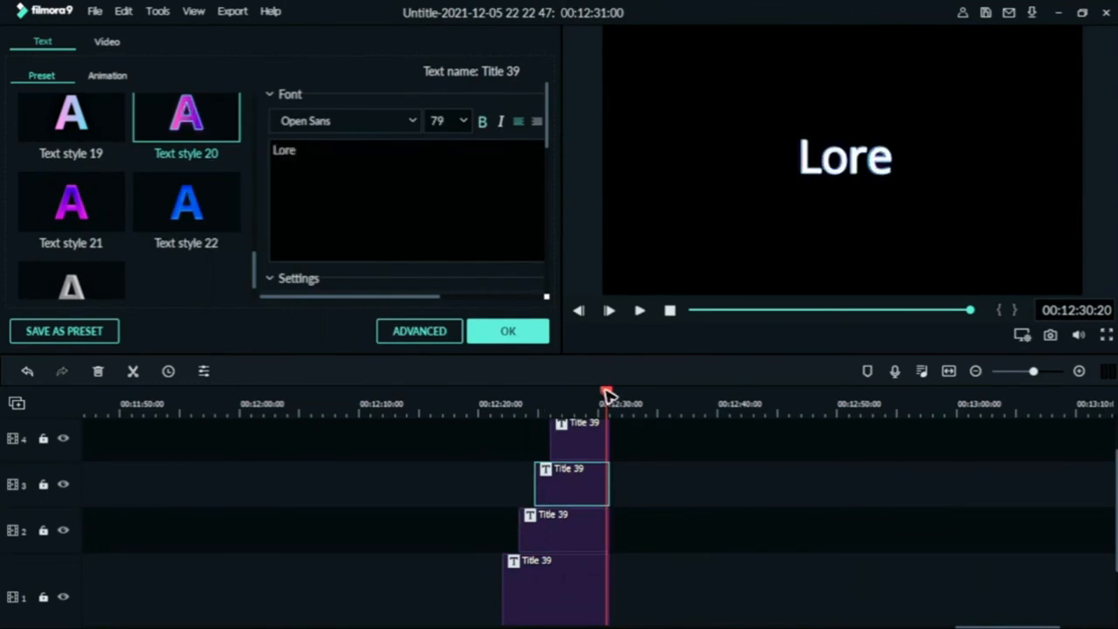
{"action": "left_click_drag", "start_coordinate": [607, 392], "coordinate": [496, 393]}
{"action": "key", "text": "space"}
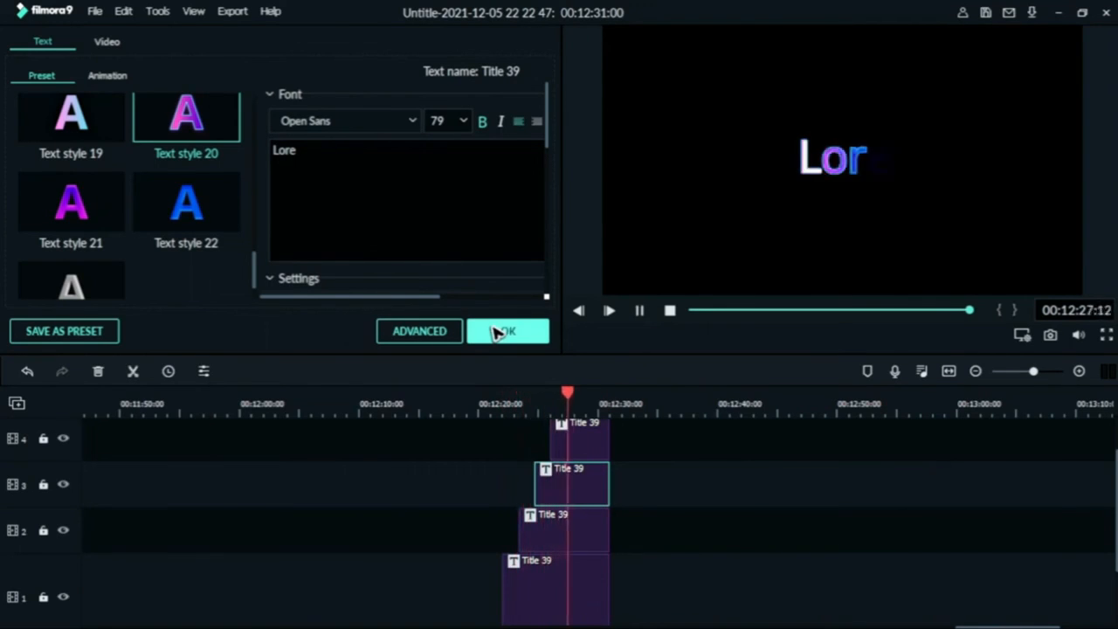
{"action": "left_click_drag", "start_coordinate": [973, 310], "coordinate": [967, 353]}
{"action": "left_click_drag", "start_coordinate": [864, 579], "coordinate": [805, 577]}
{"action": "left_click_drag", "start_coordinate": [865, 534], "coordinate": [804, 532]}
{"action": "left_click_drag", "start_coordinate": [864, 498], "coordinate": [792, 499]}
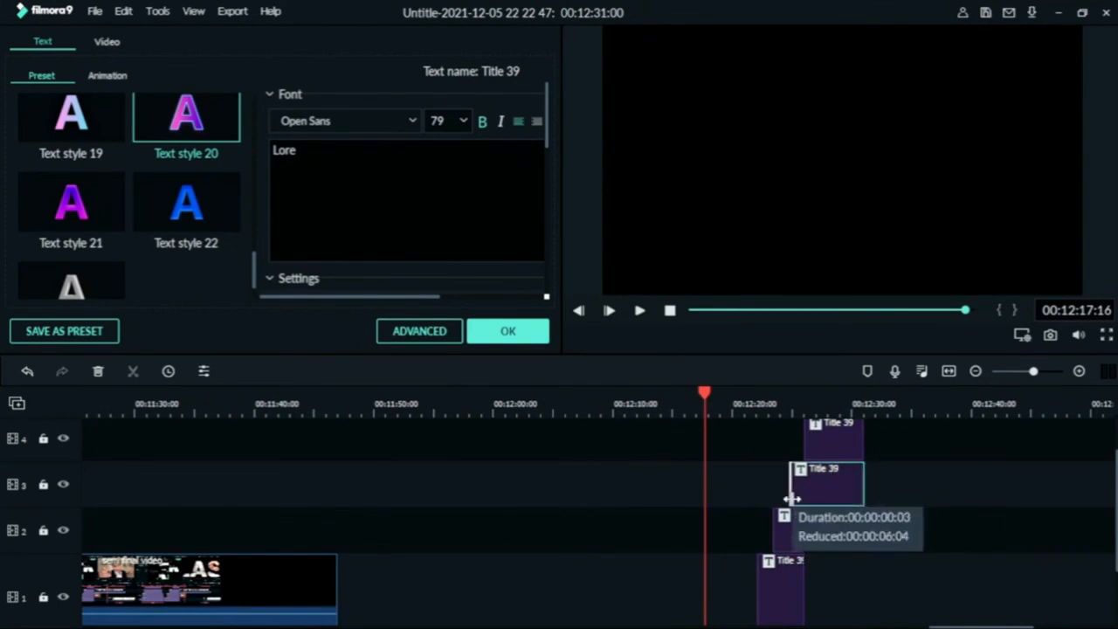
{"action": "scroll", "coordinate": [791, 499], "scroll_direction": "up", "scroll_amount": 1}
{"action": "left_click_drag", "start_coordinate": [861, 492], "coordinate": [813, 492]}
{"action": "key", "text": "space"}
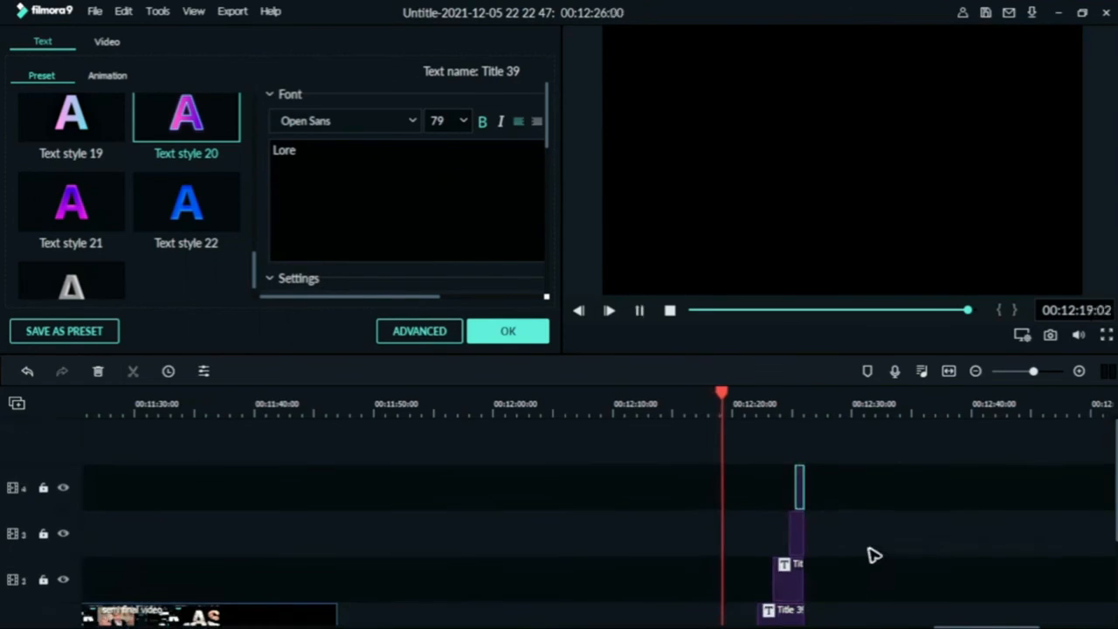
Step: Apply Text style 1 to the Title 39 clip on track 2 and play the title reveal
{"action": "scroll", "coordinate": [874, 554], "scroll_direction": "down", "scroll_amount": 1}
{"action": "left_click", "coordinate": [793, 546]}
{"action": "scroll", "coordinate": [165, 215], "scroll_direction": "up", "scroll_amount": 10}
{"action": "left_click", "coordinate": [80, 161]}
{"action": "scroll", "coordinate": [458, 260], "scroll_direction": "down", "scroll_amount": 2}
{"action": "scroll", "coordinate": [458, 261], "scroll_direction": "up", "scroll_amount": 1}
{"action": "left_click", "coordinate": [300, 115]}
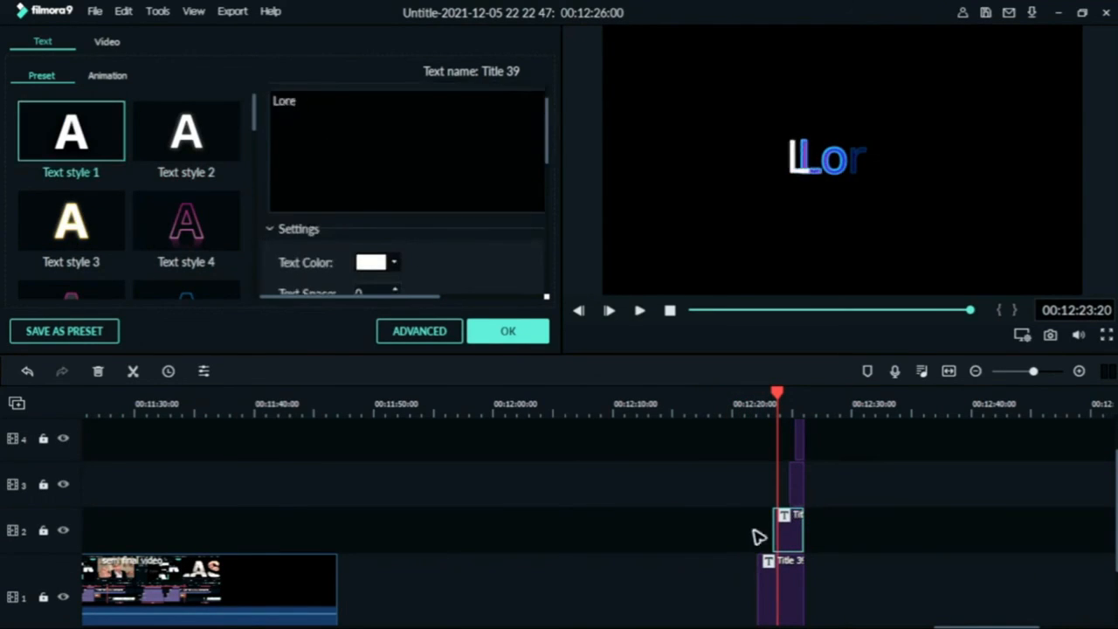
{"action": "left_click", "coordinate": [757, 411]}
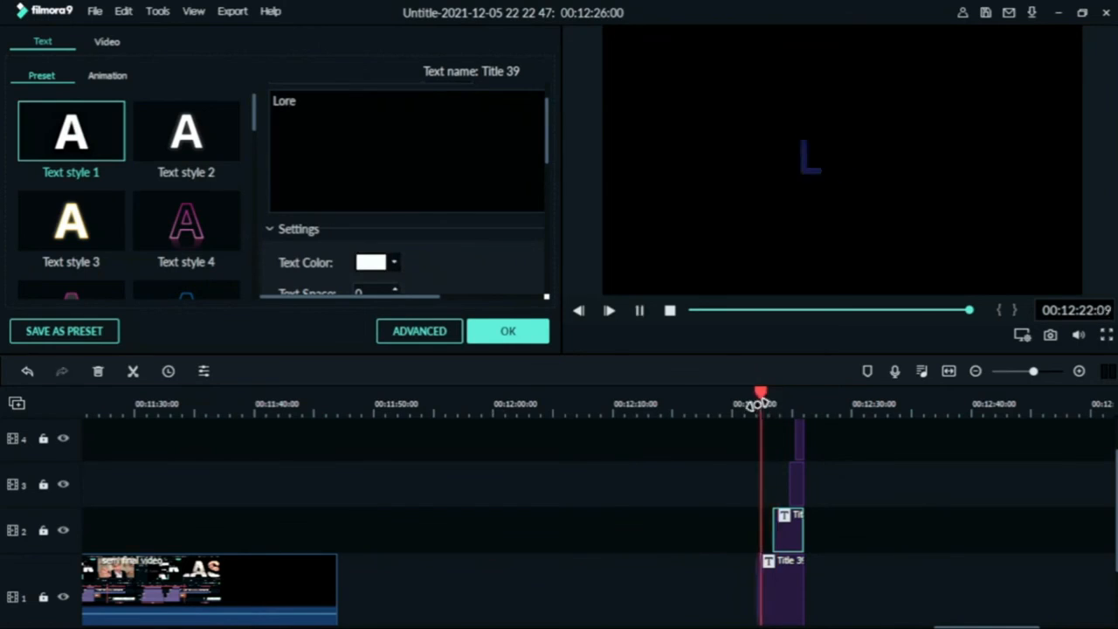
{"action": "left_click", "coordinate": [763, 417]}
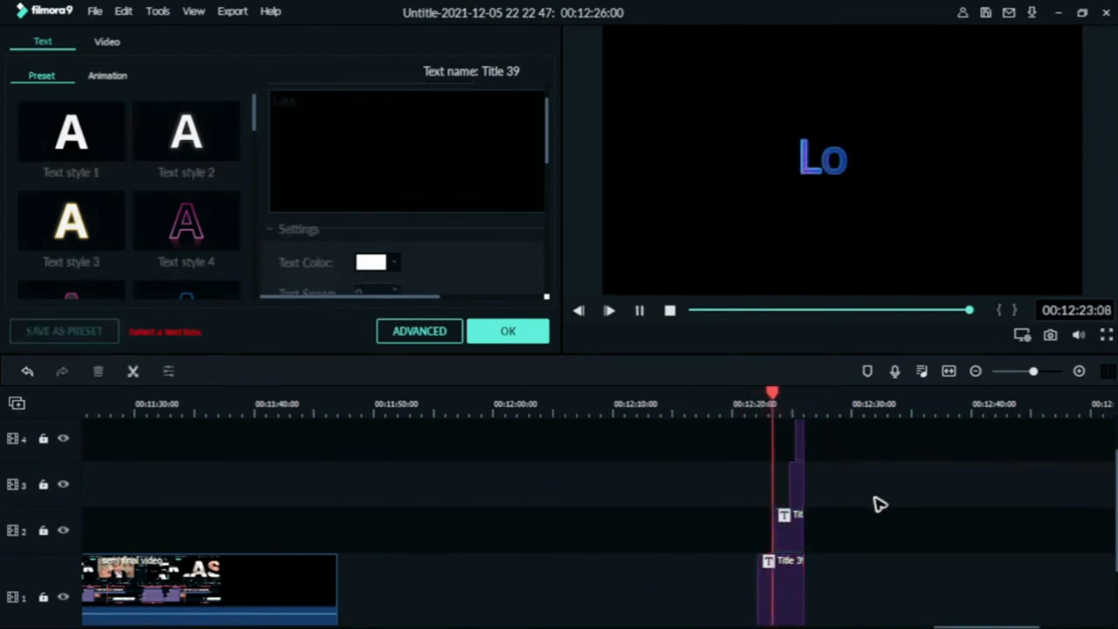
Step: Extend the starts of the titles on tracks 2, 3 and 4 earlier in an even stagger and play the reveal
{"action": "left_click_drag", "start_coordinate": [774, 530], "coordinate": [767, 532]}
{"action": "left_click_drag", "start_coordinate": [790, 484], "coordinate": [777, 481]}
{"action": "left_click_drag", "start_coordinate": [796, 441], "coordinate": [758, 418]}
{"action": "key", "text": "space"}
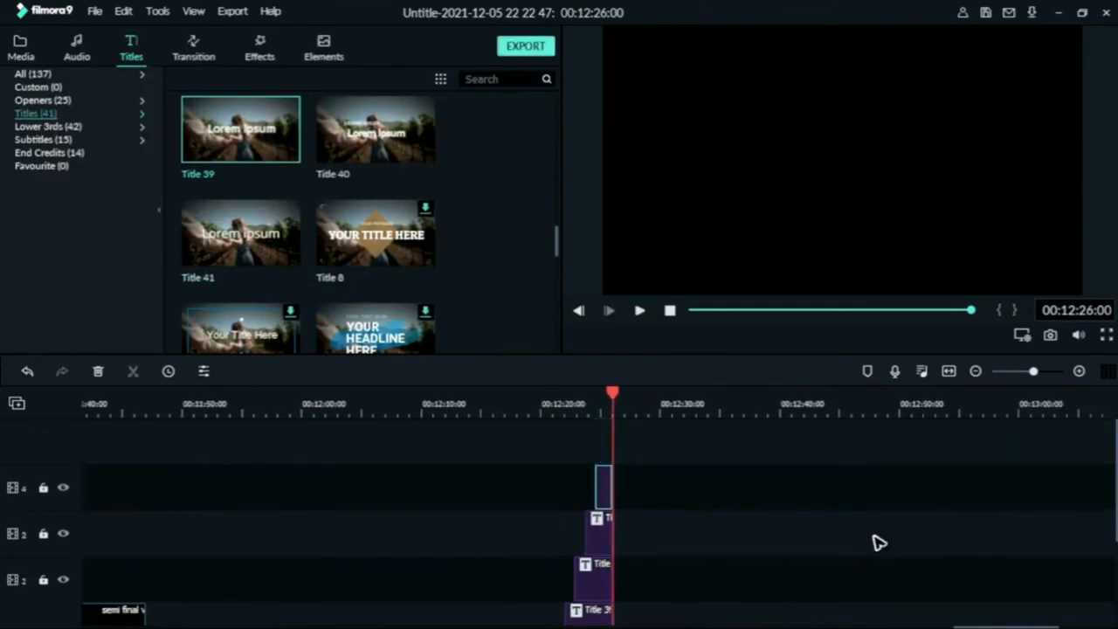
{"action": "scroll", "coordinate": [877, 541], "scroll_direction": "down", "scroll_amount": 1}
{"action": "left_click_drag", "start_coordinate": [623, 400], "coordinate": [572, 407]}
{"action": "key", "text": "space"}
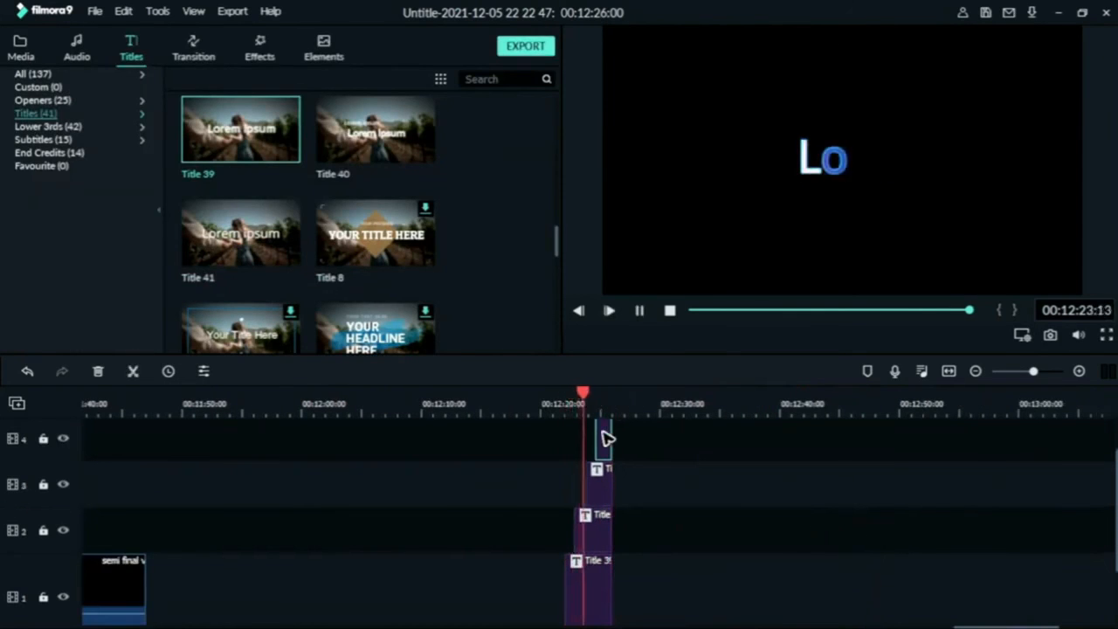